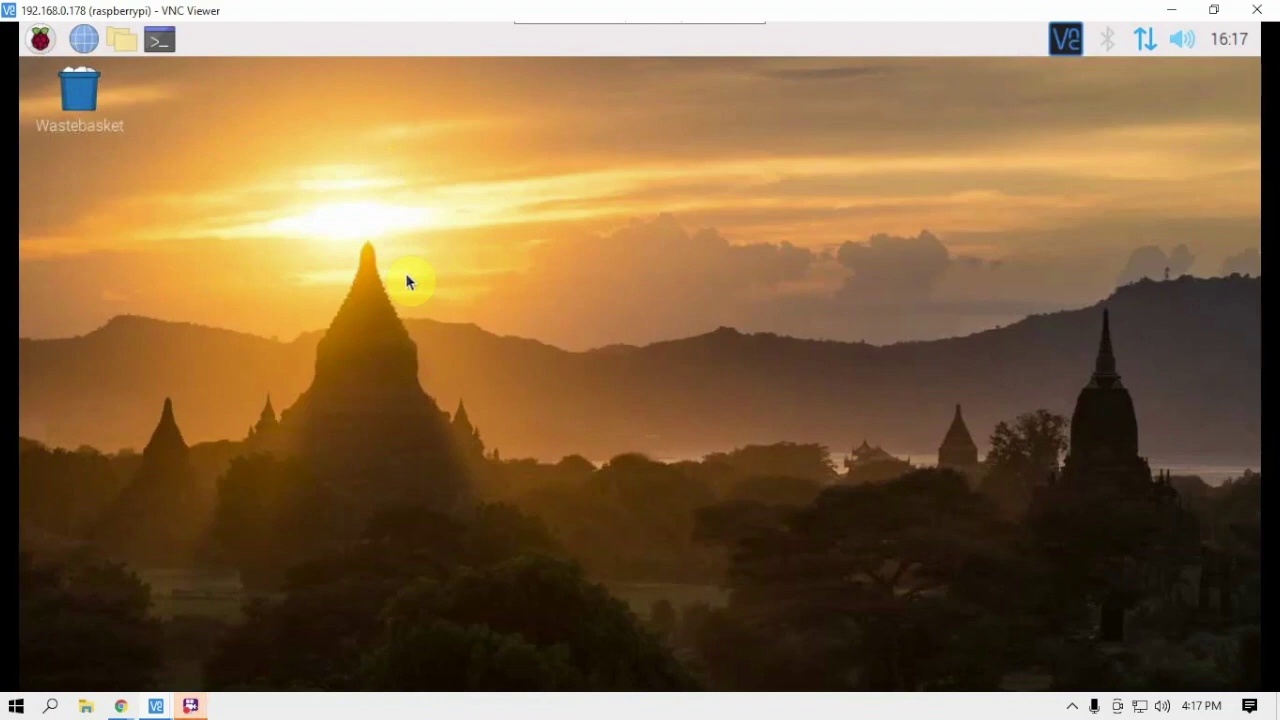
Launch Add / Remove Software from the Preferences menu
left_click(43, 42)
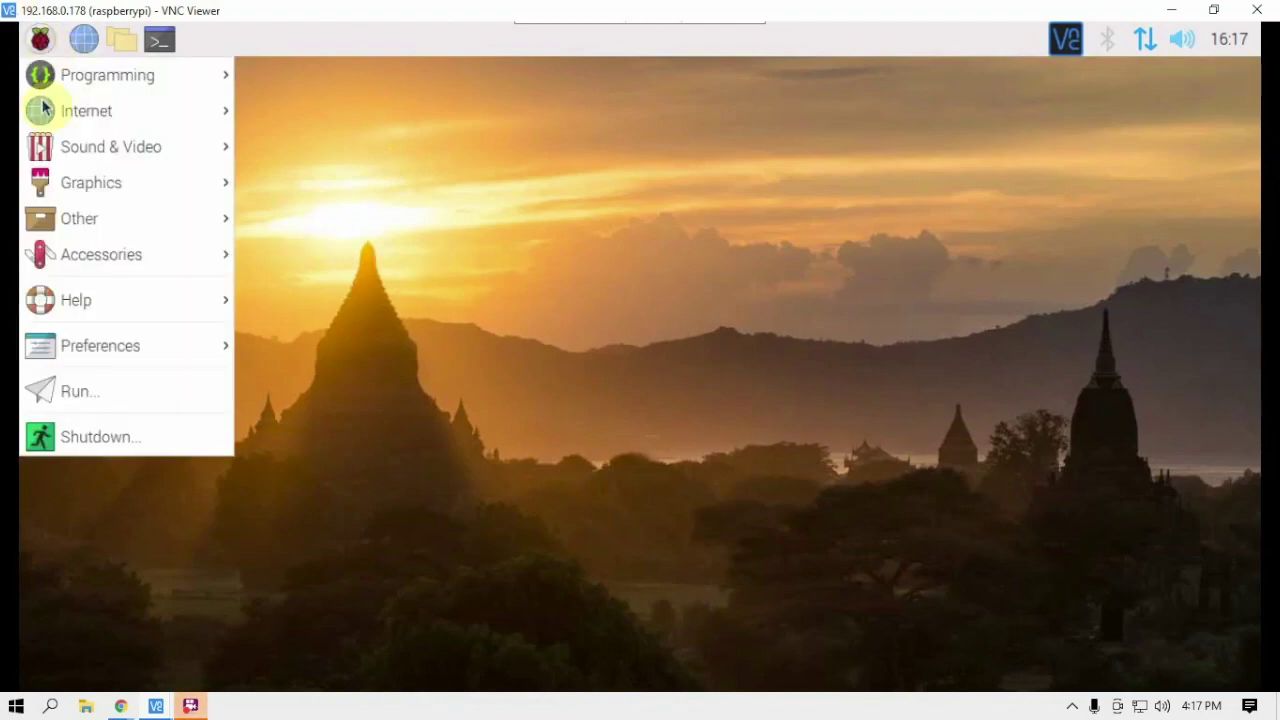
mouse_move(93, 342)
left_click(289, 346)
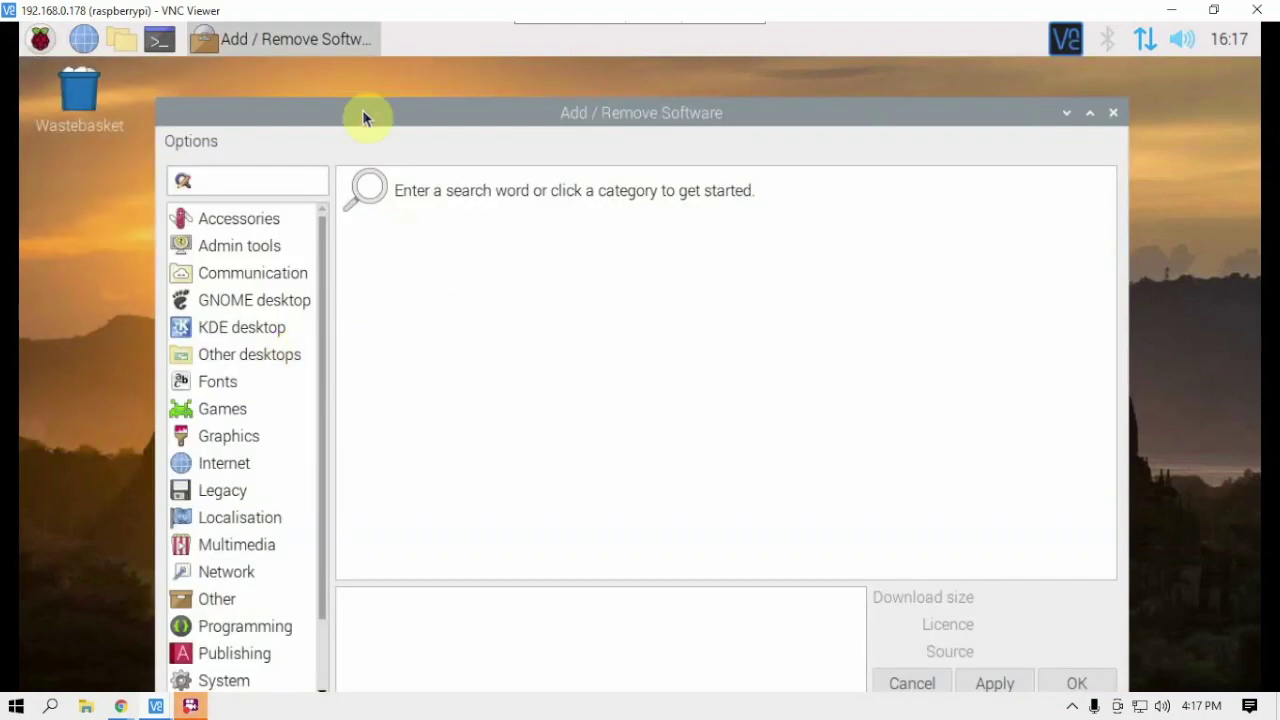
Search for 'zygrib' to list the zygrib and zygrib-maps 8.0.1 packages
type("zygrib")
key("Return")
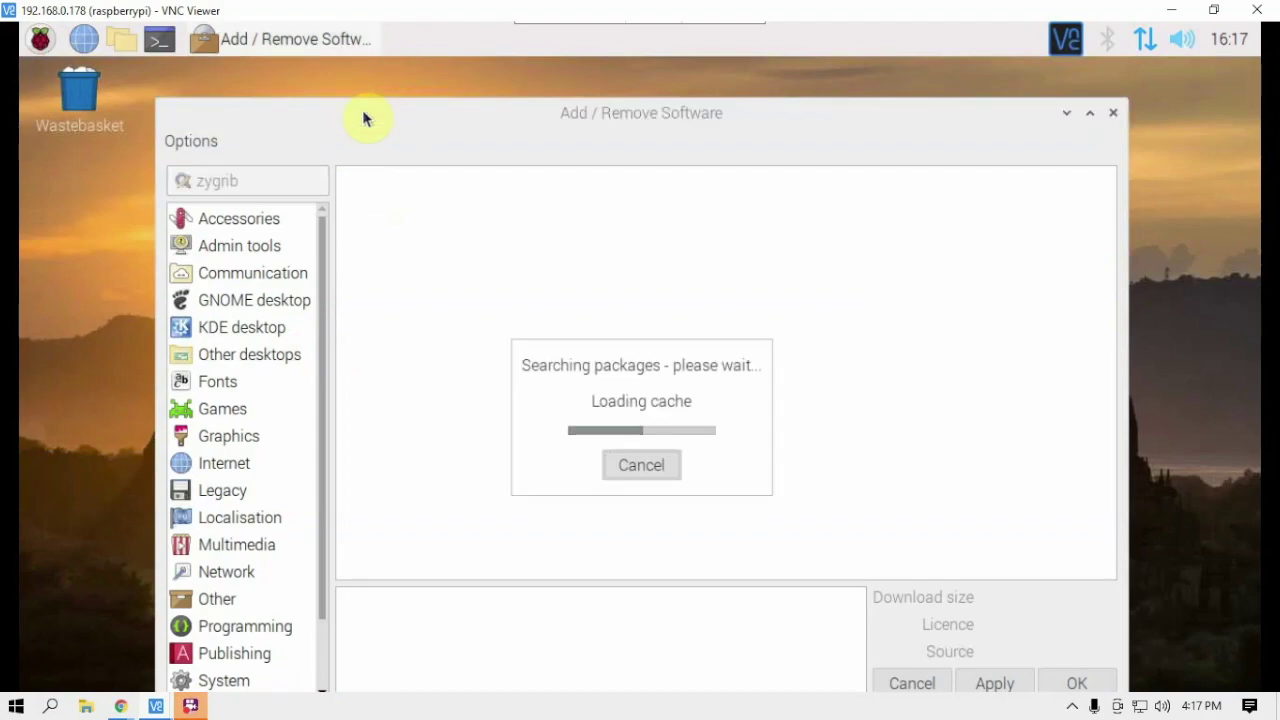
left_click_drag(360, 117, 391, 74)
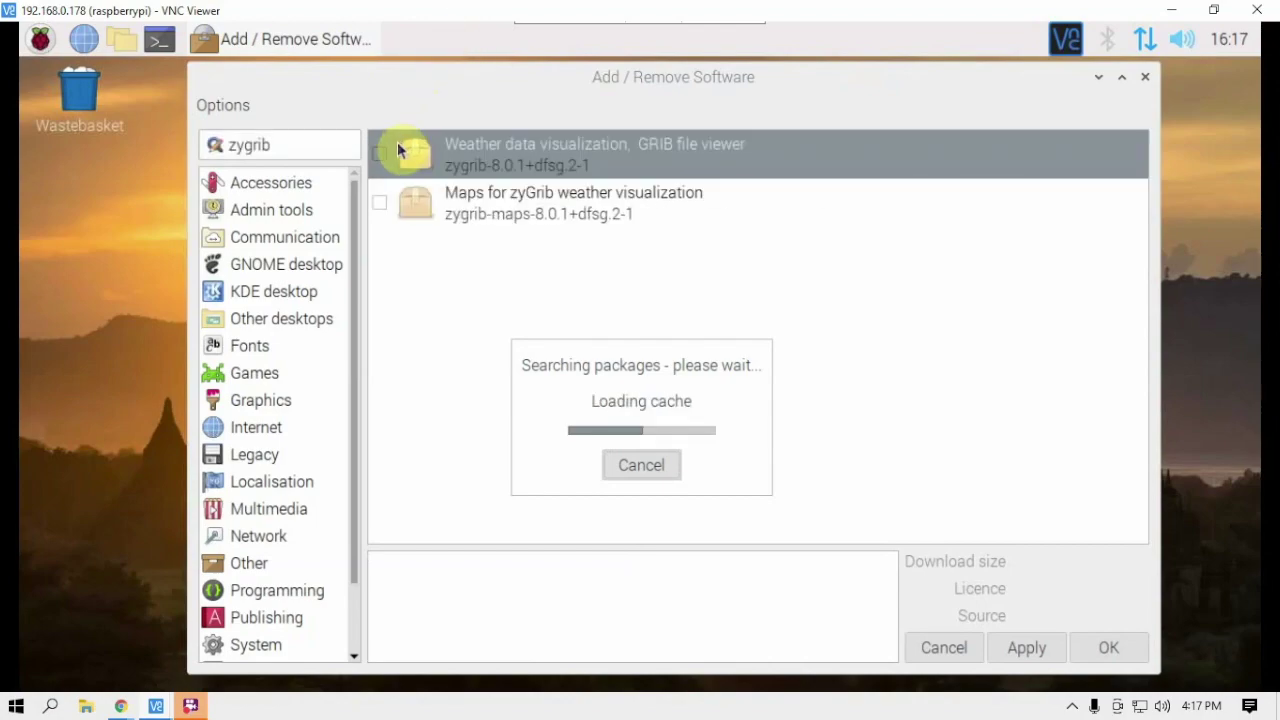
Tick zygrib and zygrib-maps, apply, confirm, and authorize the install with the password
left_click(381, 155)
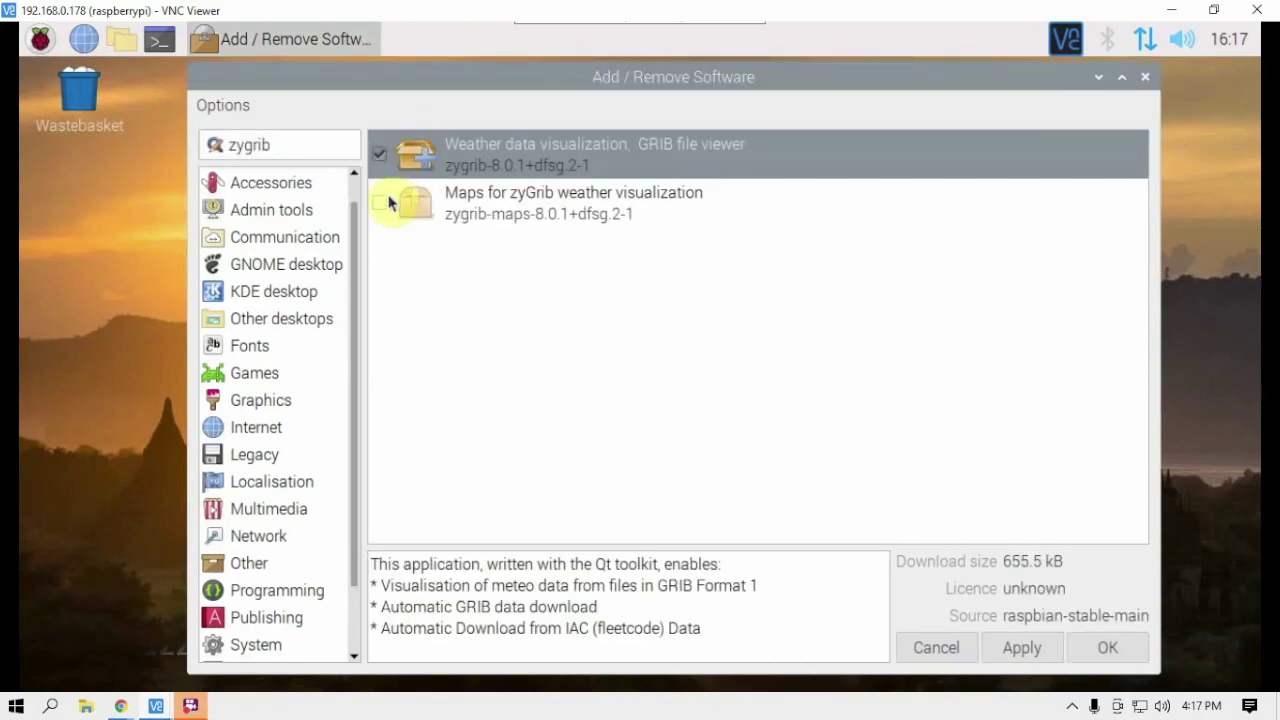
left_click(381, 200)
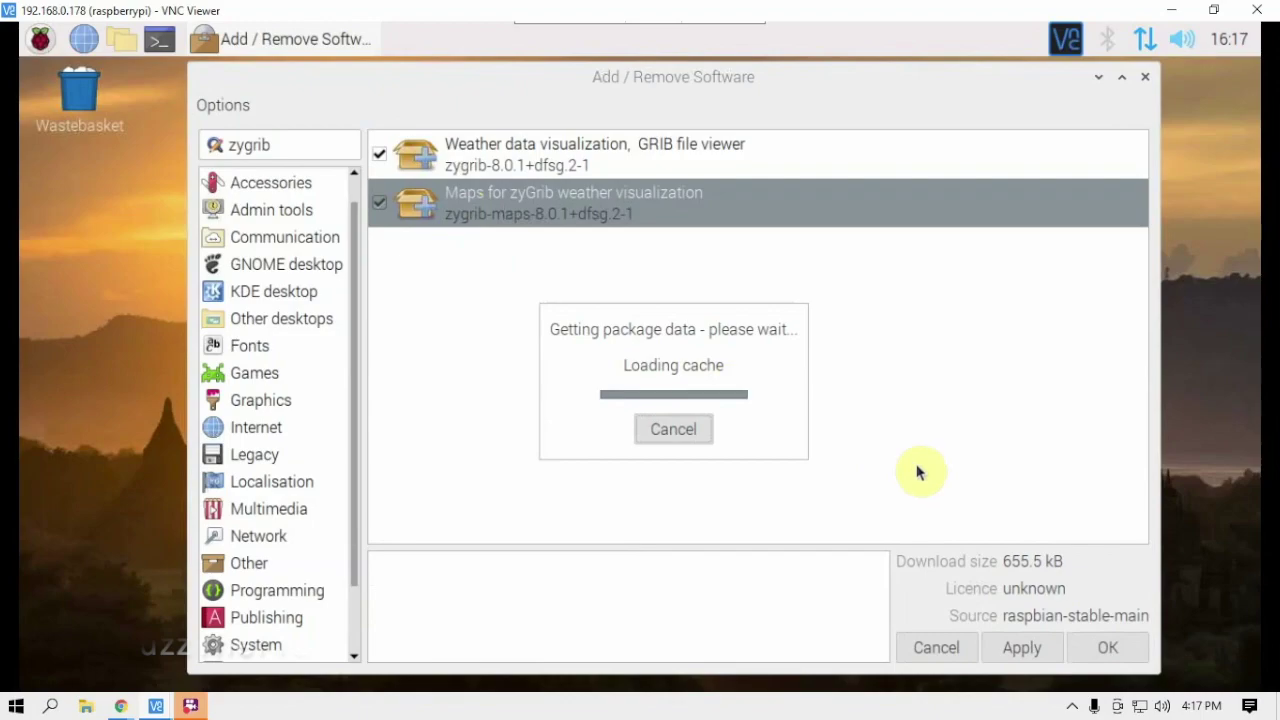
left_click(1003, 647)
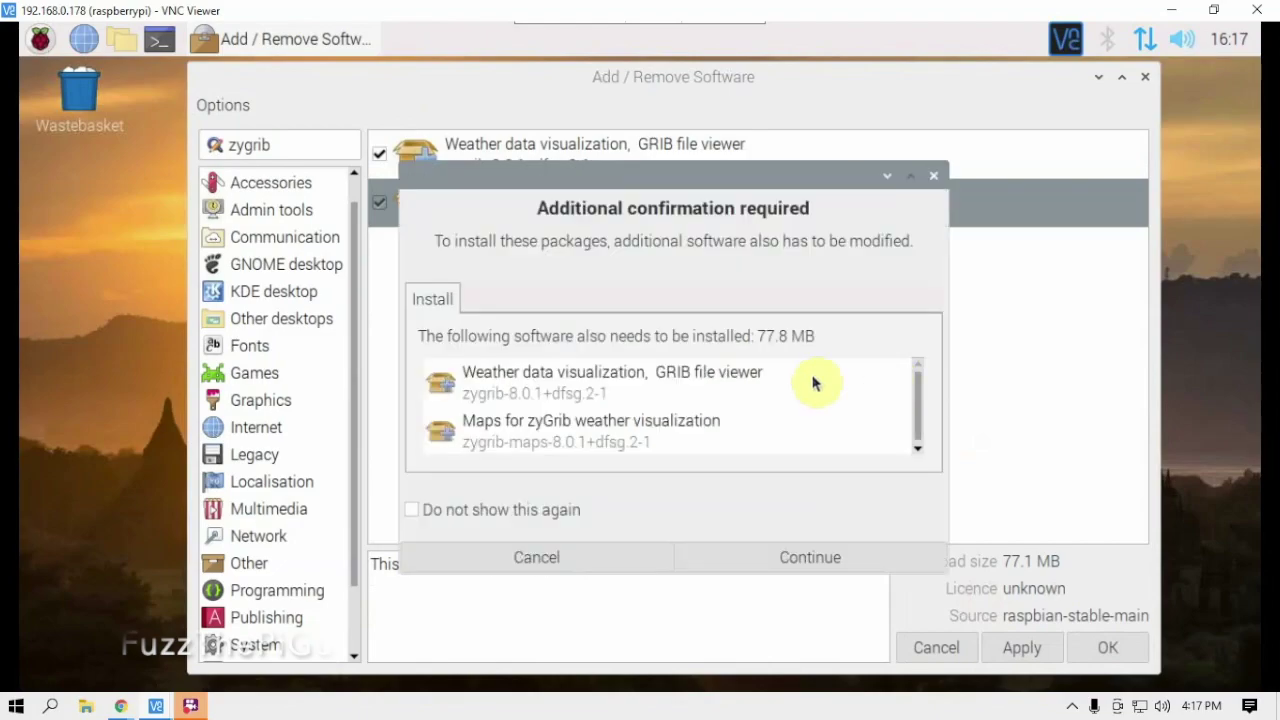
left_click(794, 552)
type("*********")
key("Return")
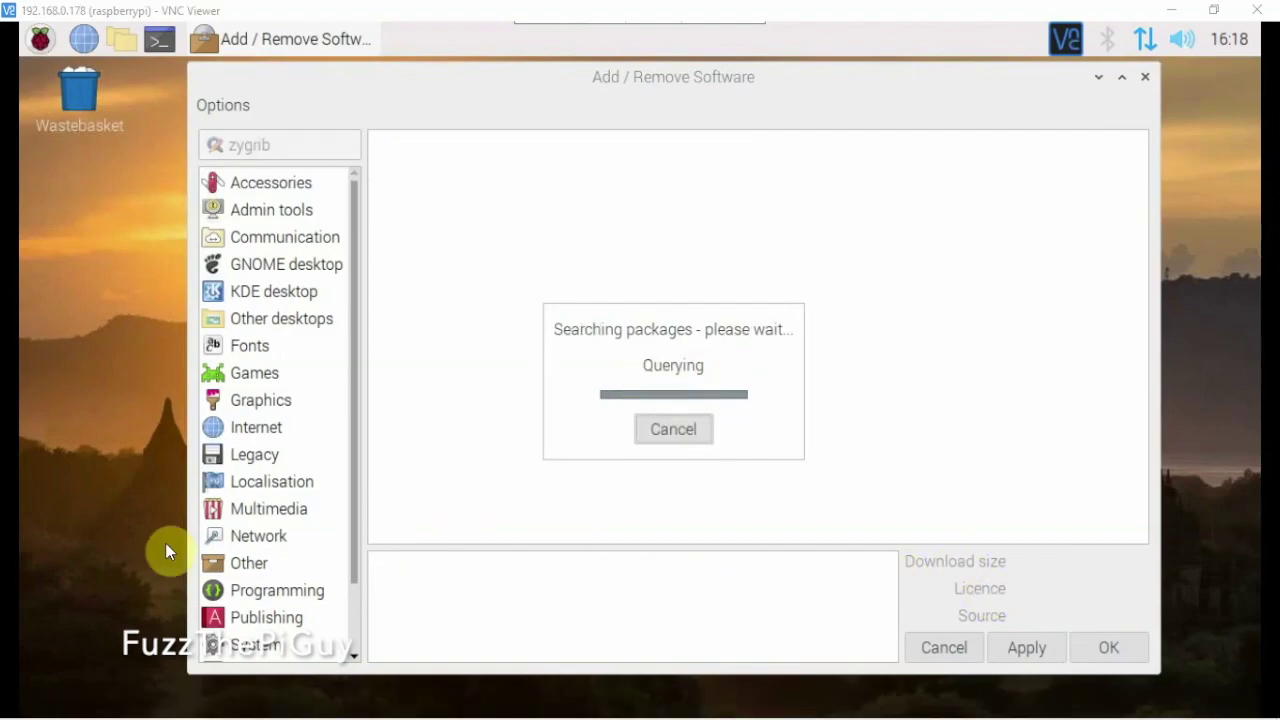
mouse_move(14, 686)
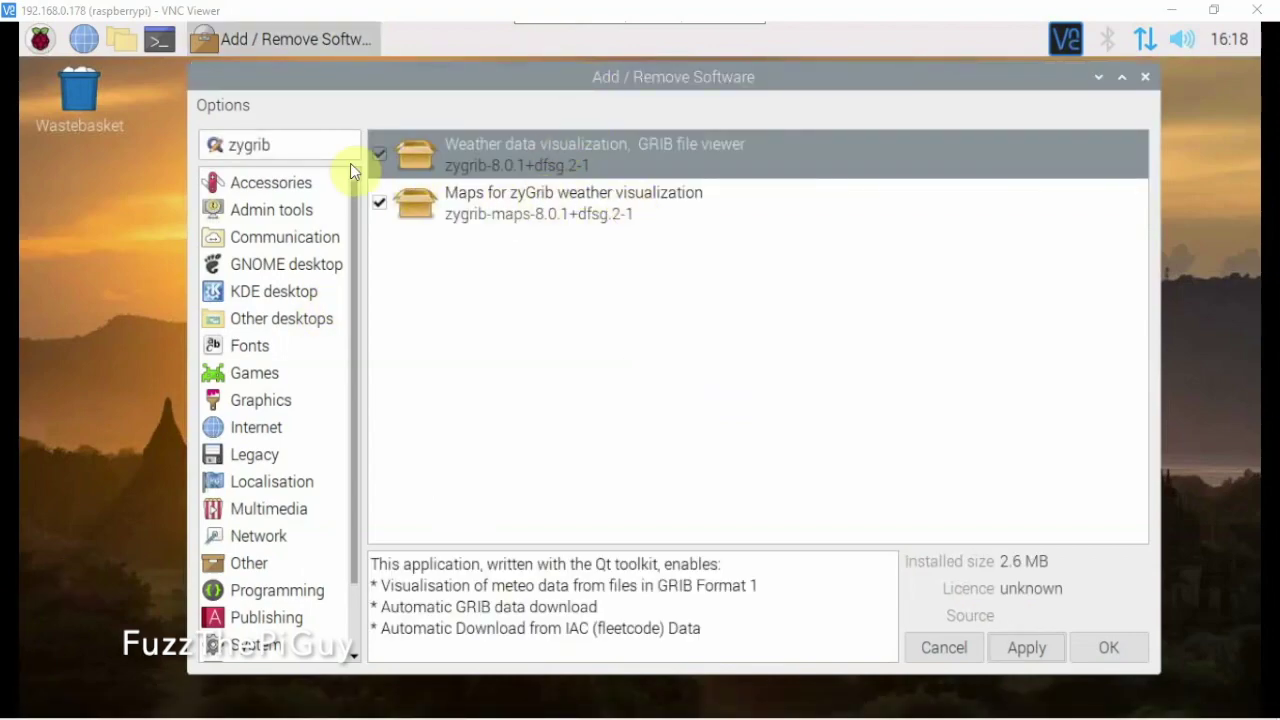
Close the installer and start zyGrib GRIB file viewer from Menu > Other
left_click(1083, 647)
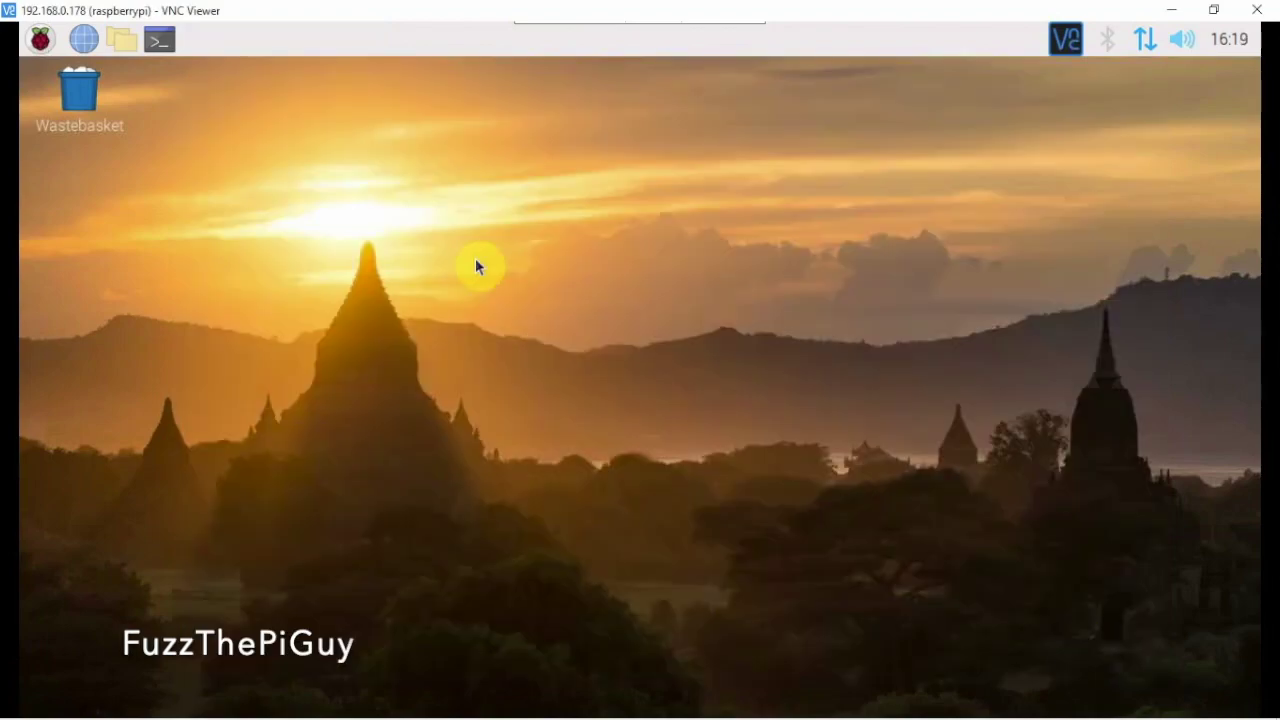
left_click(38, 39)
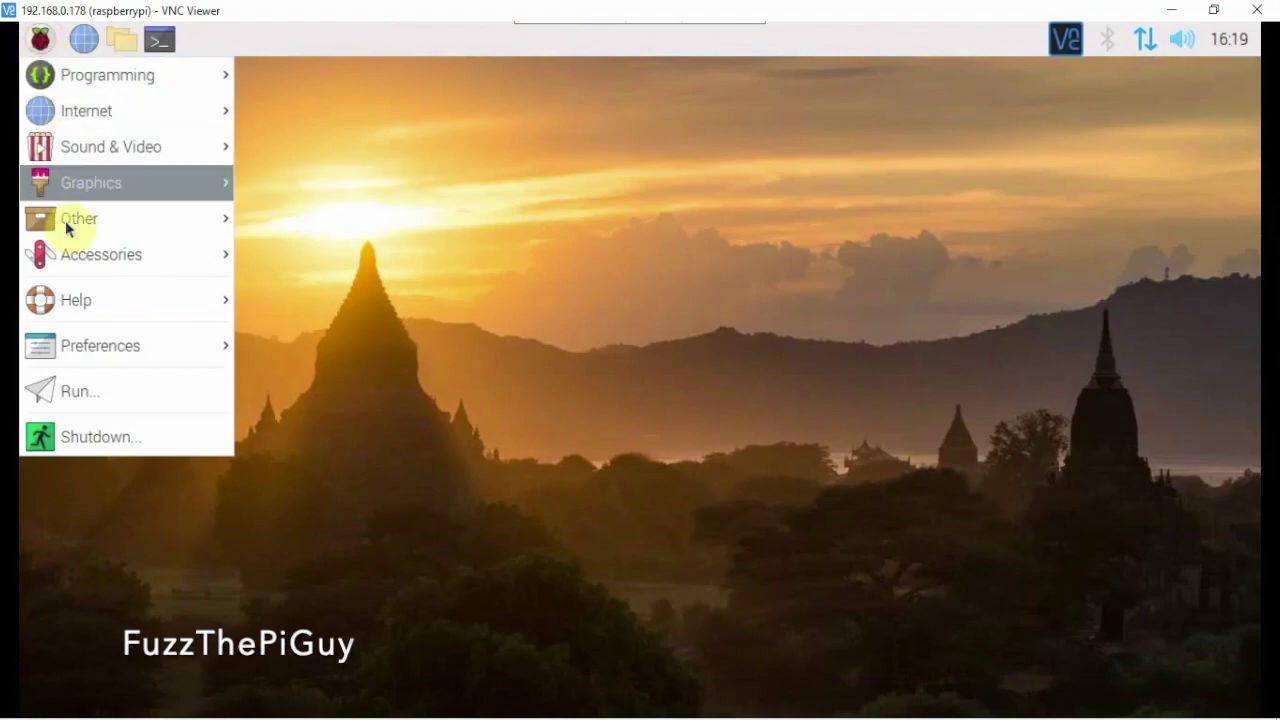
mouse_move(66, 222)
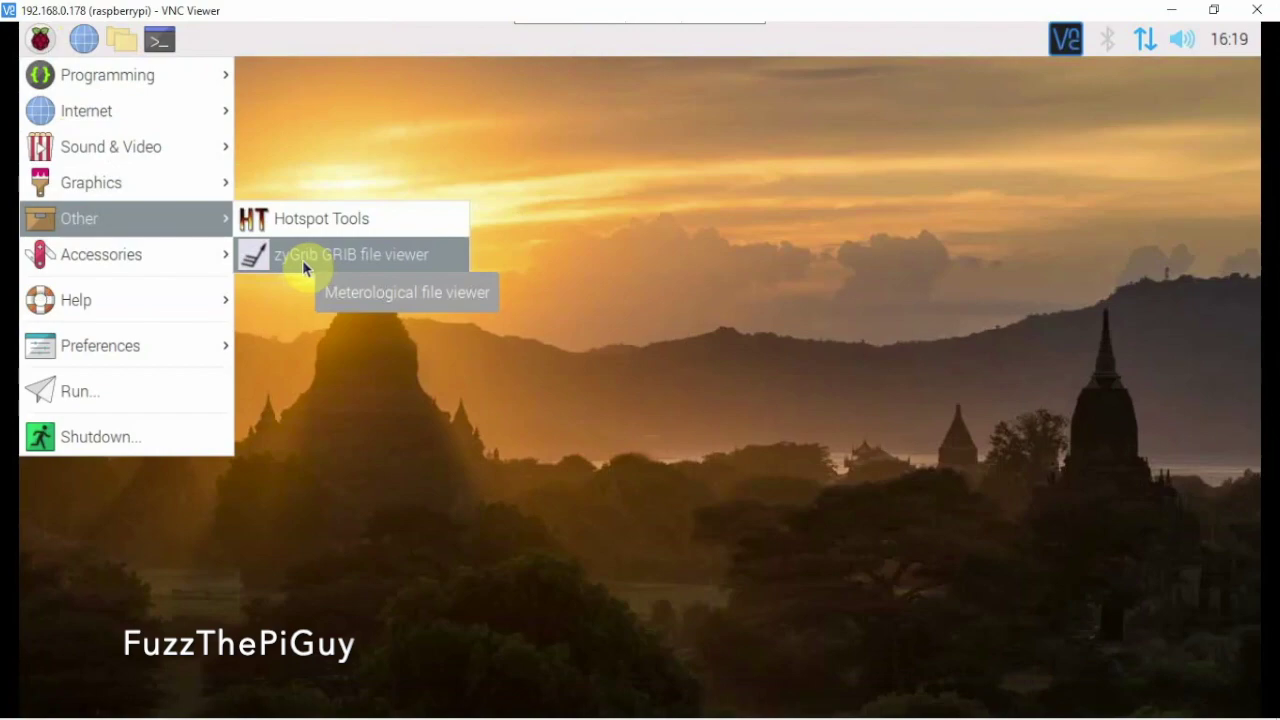
left_click(341, 260)
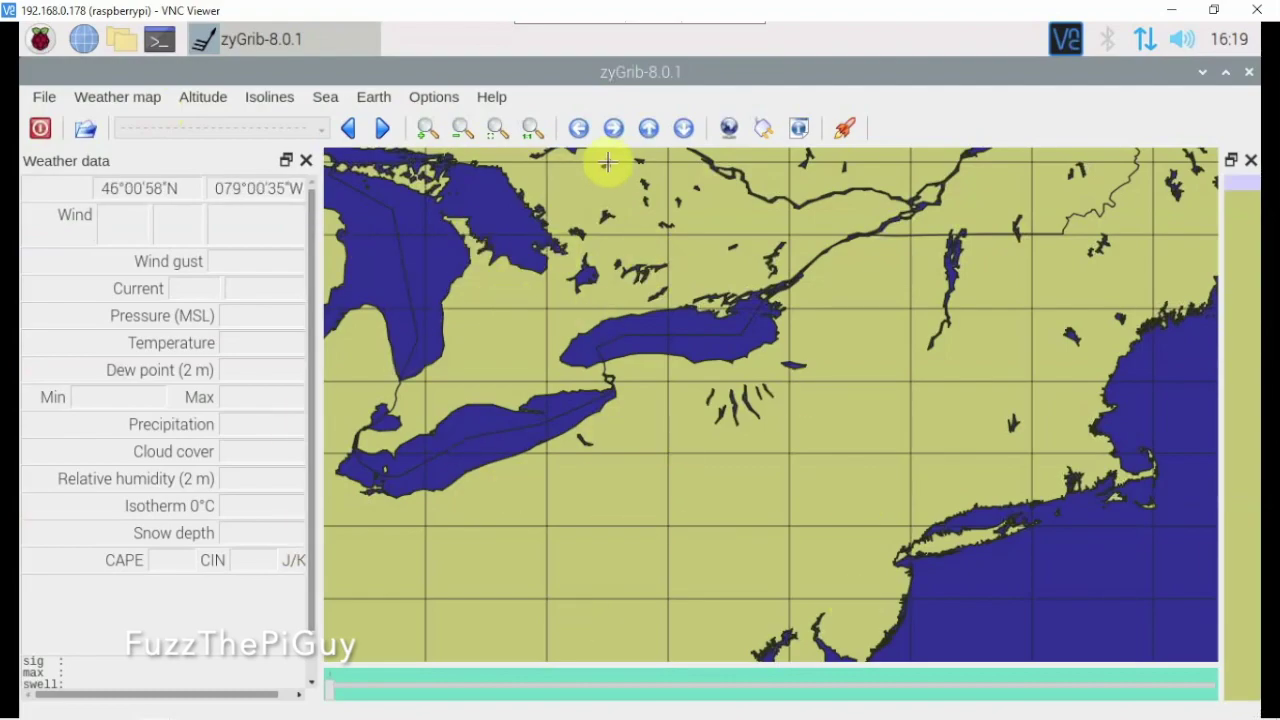
Pan the map twice west and twice south, then select the 41°N 088°W to 36°N 078°W region
left_click(585, 132)
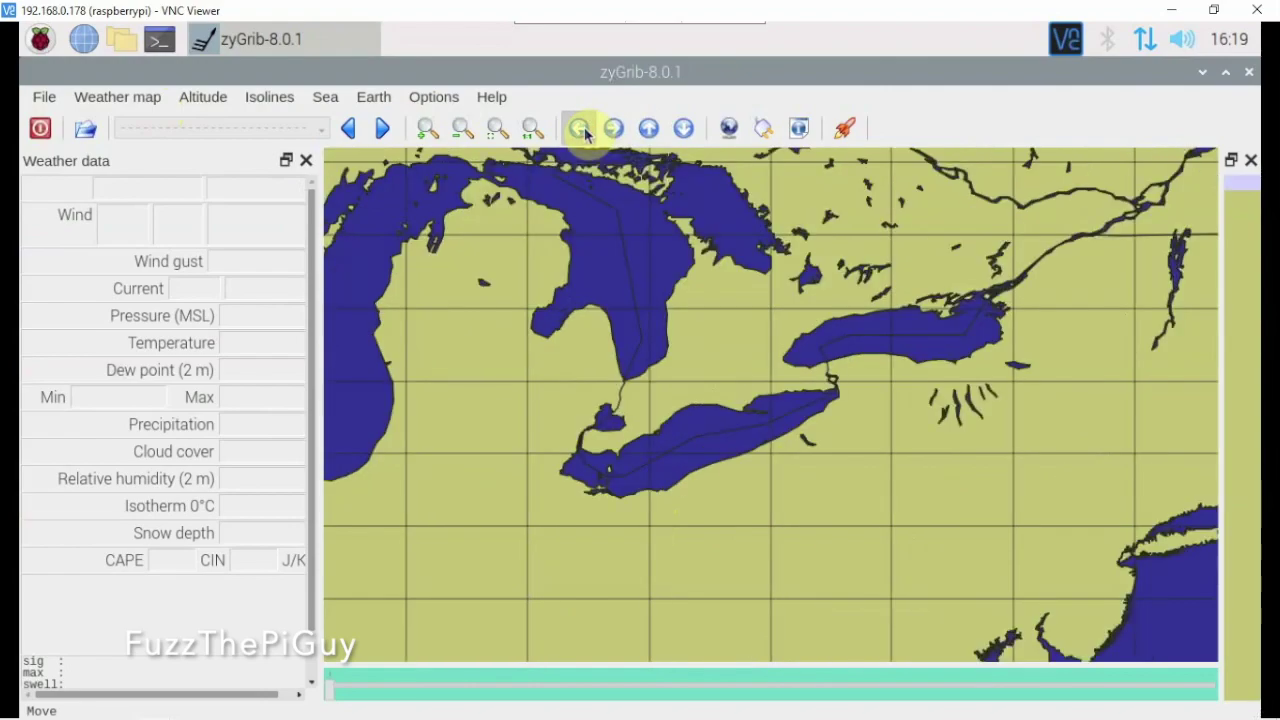
left_click(586, 134)
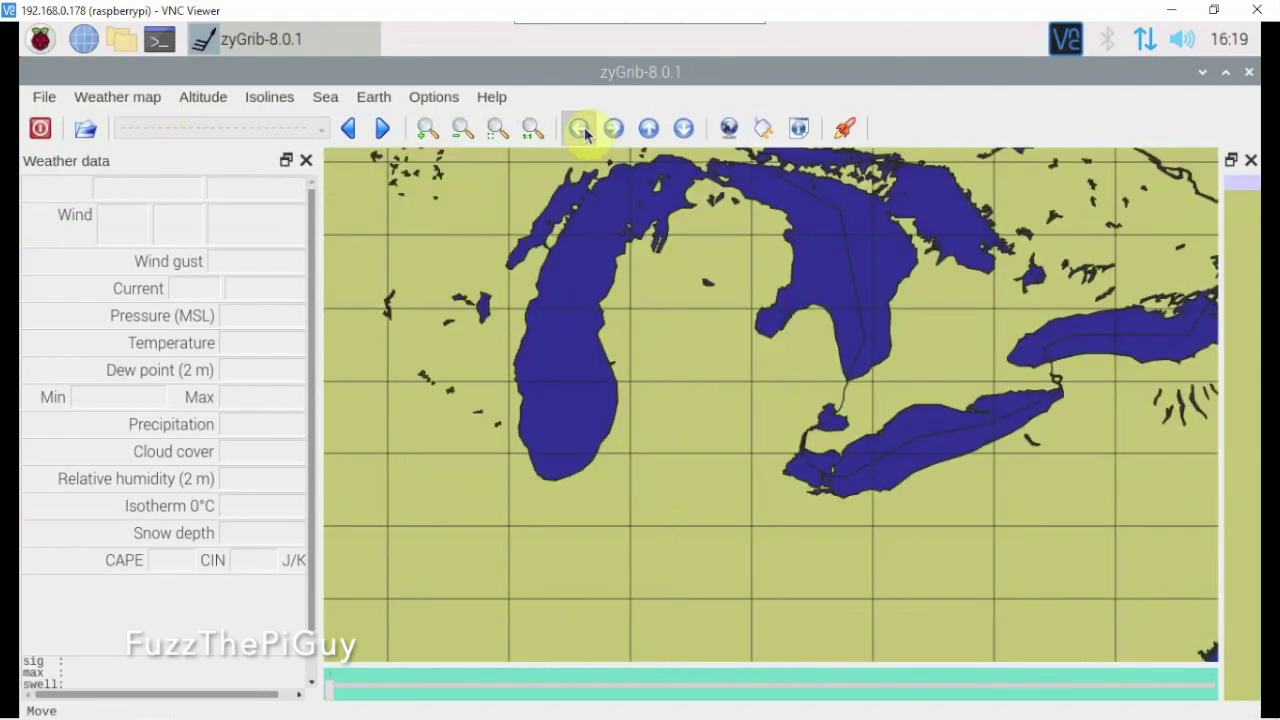
left_click(679, 133)
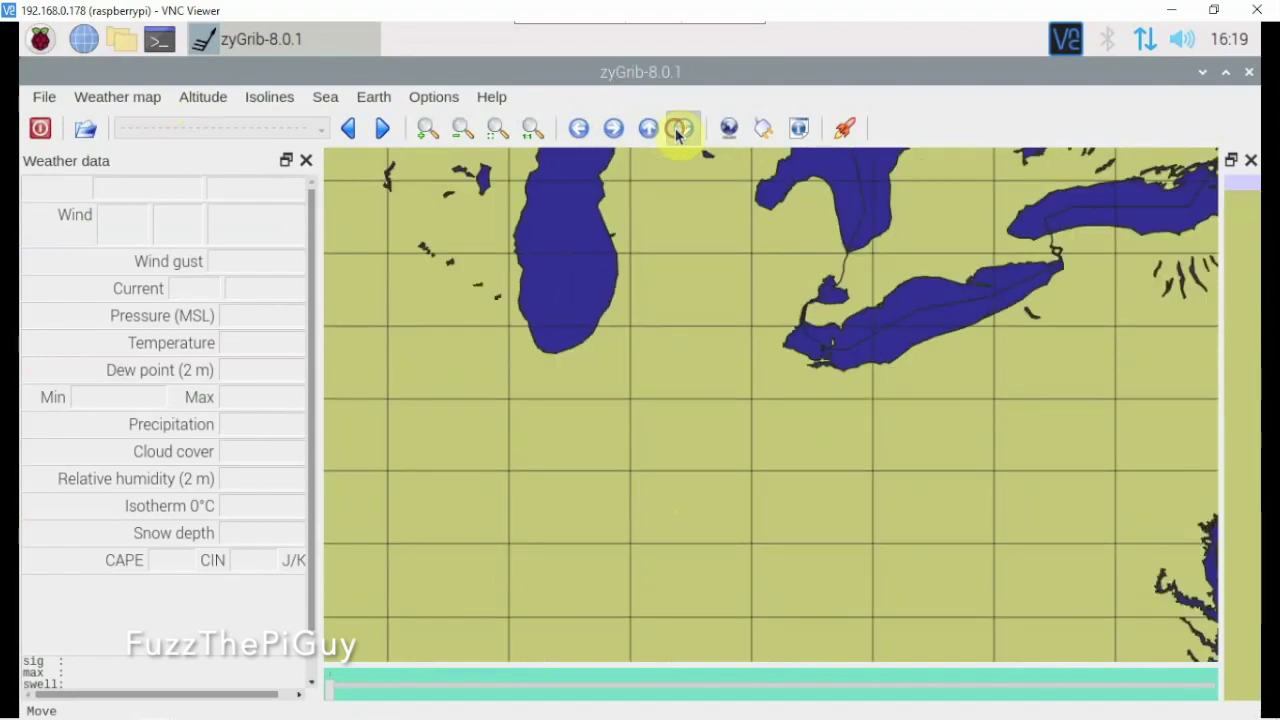
left_click(679, 133)
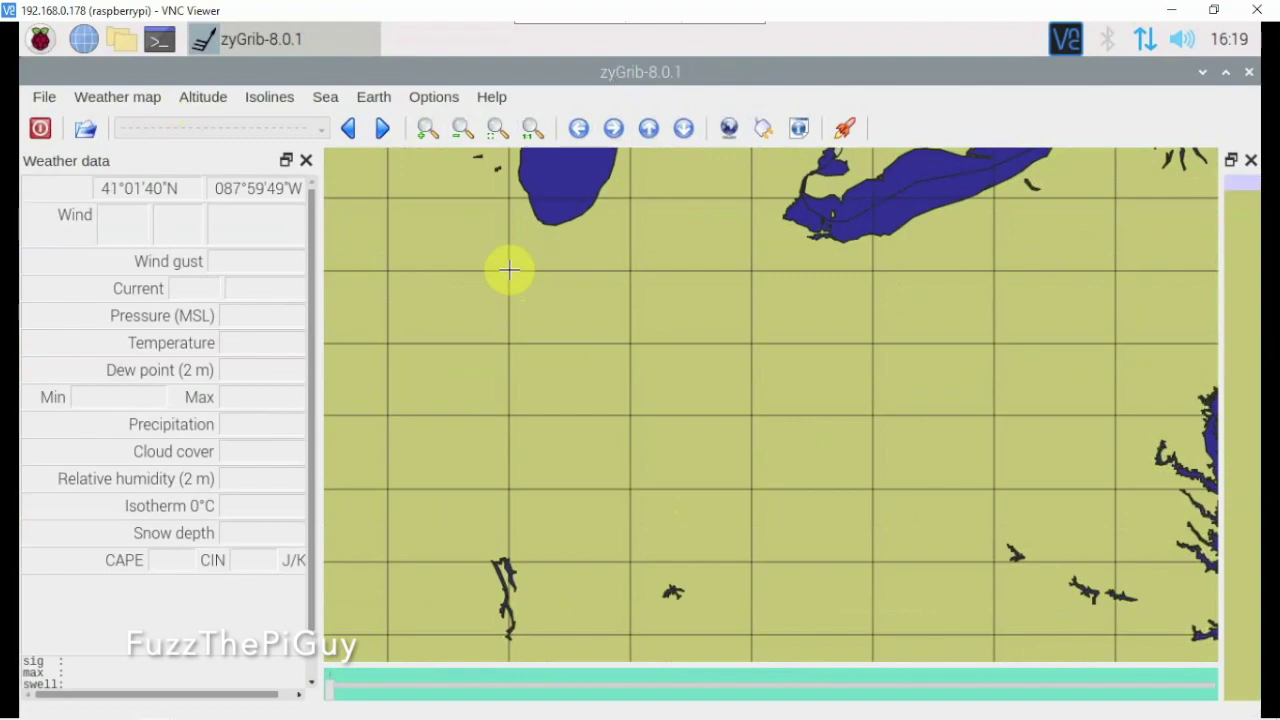
mouse_move(509, 270)
left_mouse_down()
mouse_move(603, 331)
mouse_move(871, 431)
mouse_move(1083, 651)
mouse_move(1143, 660)
mouse_move(1113, 637)
left_mouse_up()
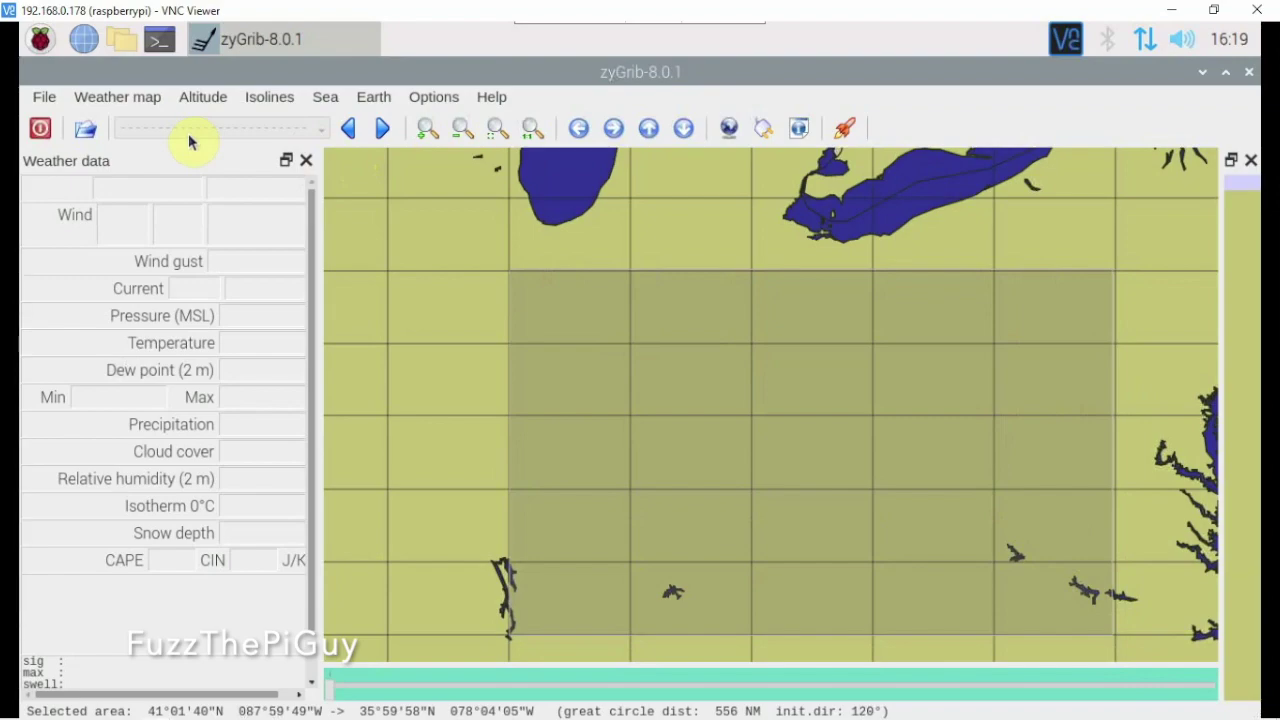
Download NOAA-GFS GRIB data for the region and save it as 20210516_202032_grb.bz2
left_click(57, 100)
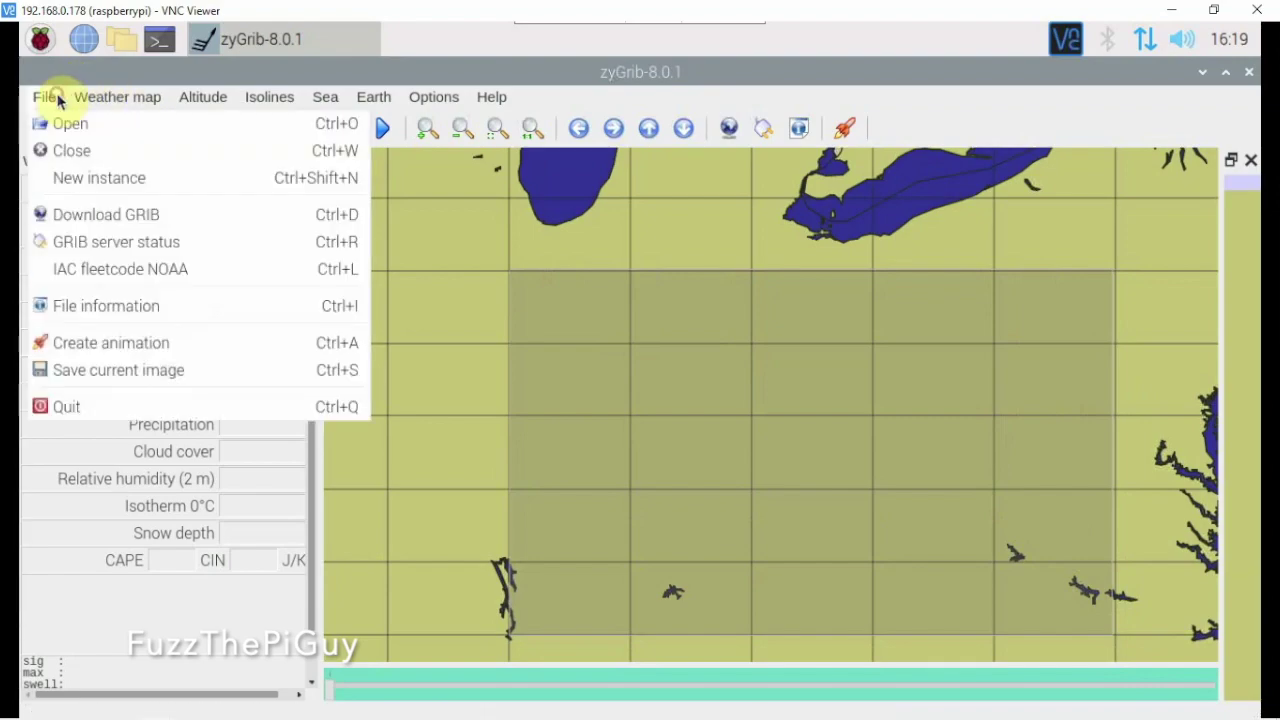
left_click(70, 214)
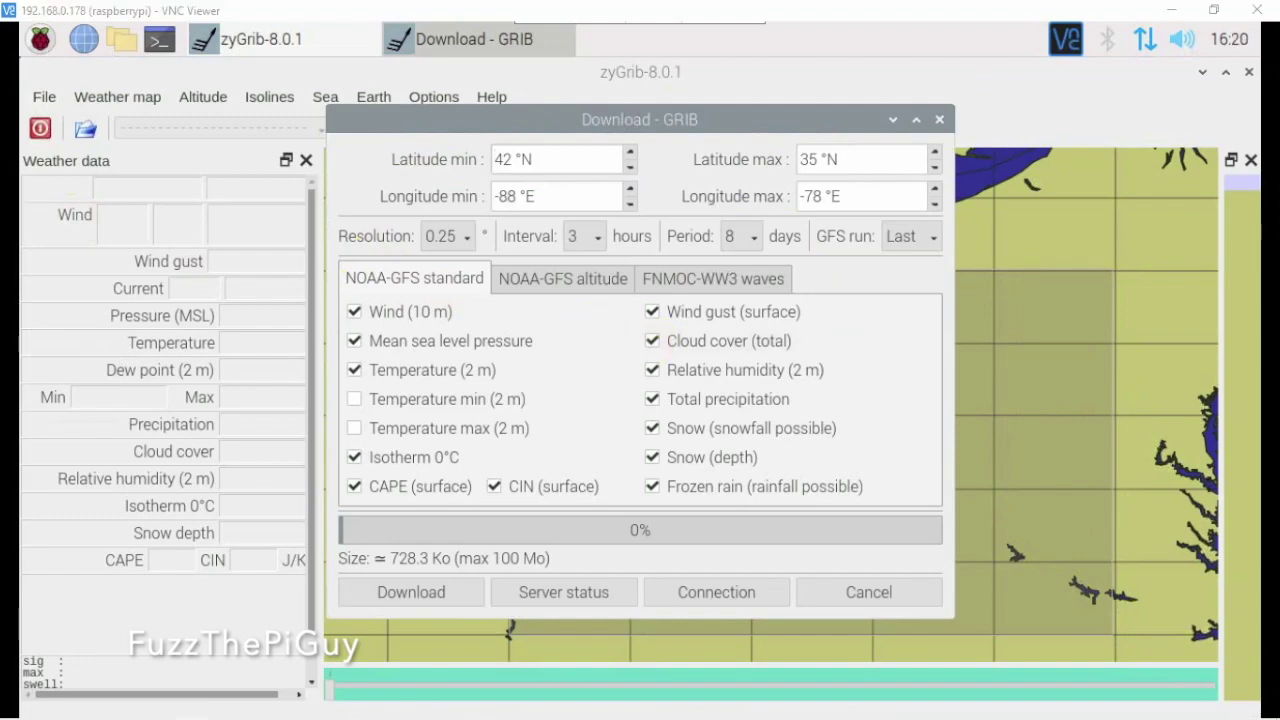
left_click(409, 596)
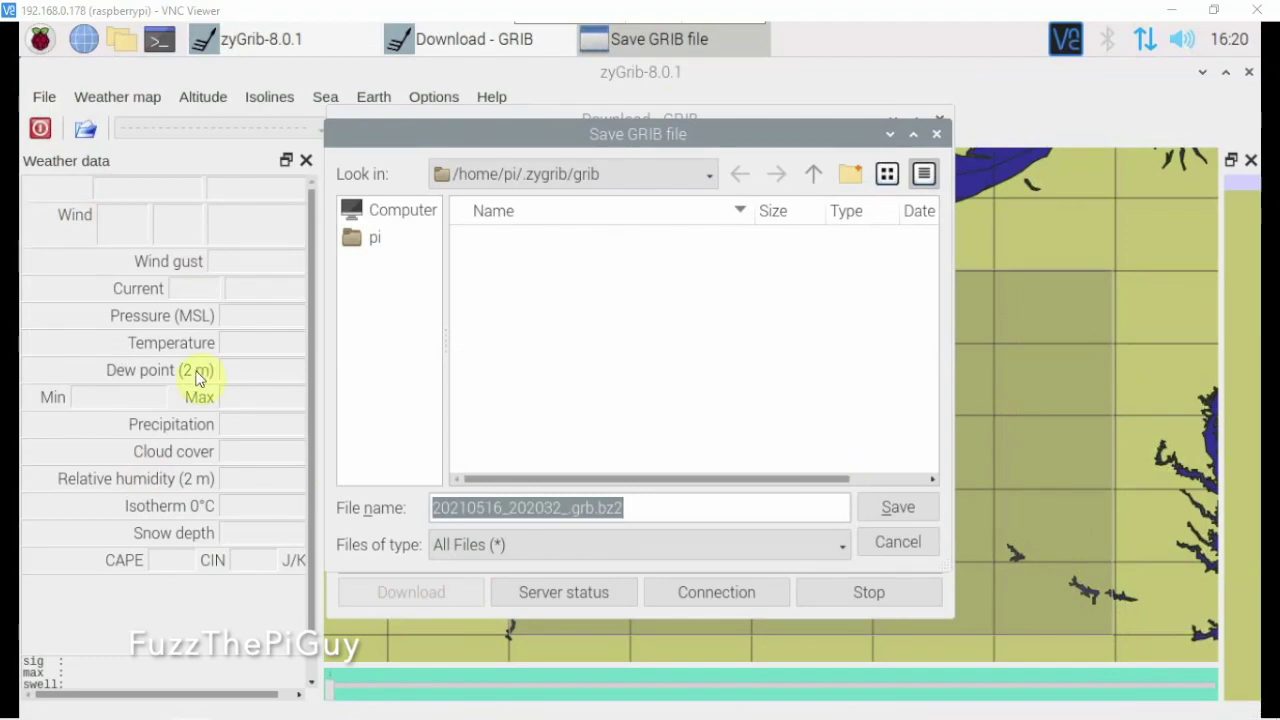
left_click(898, 508)
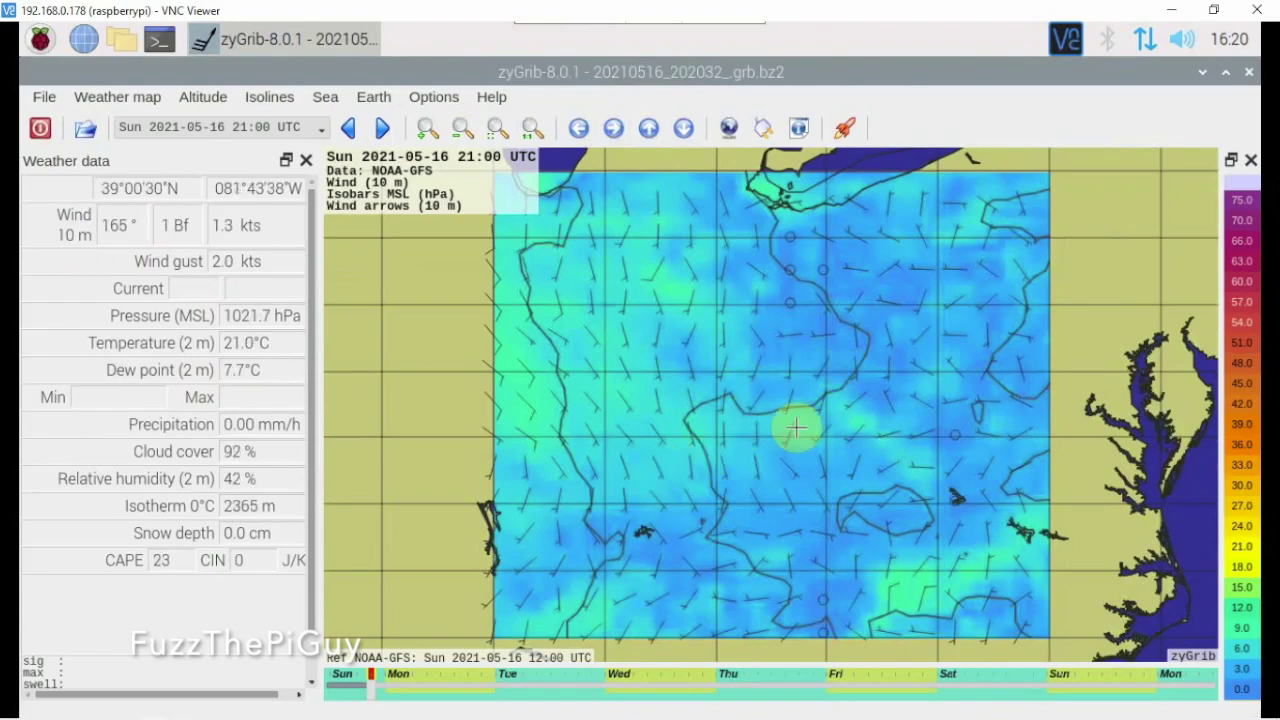
Try cloud cover and other layers, then show the temperature–dew point gap map
left_click(111, 100)
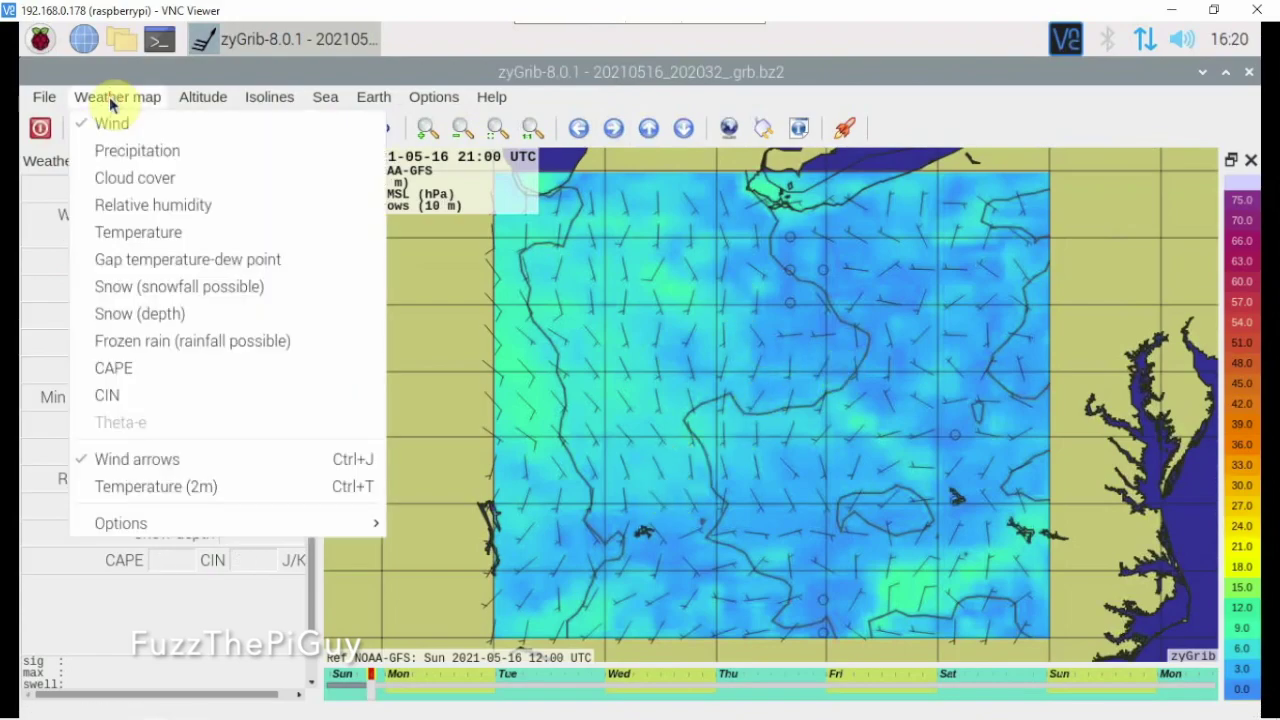
left_click(116, 186)
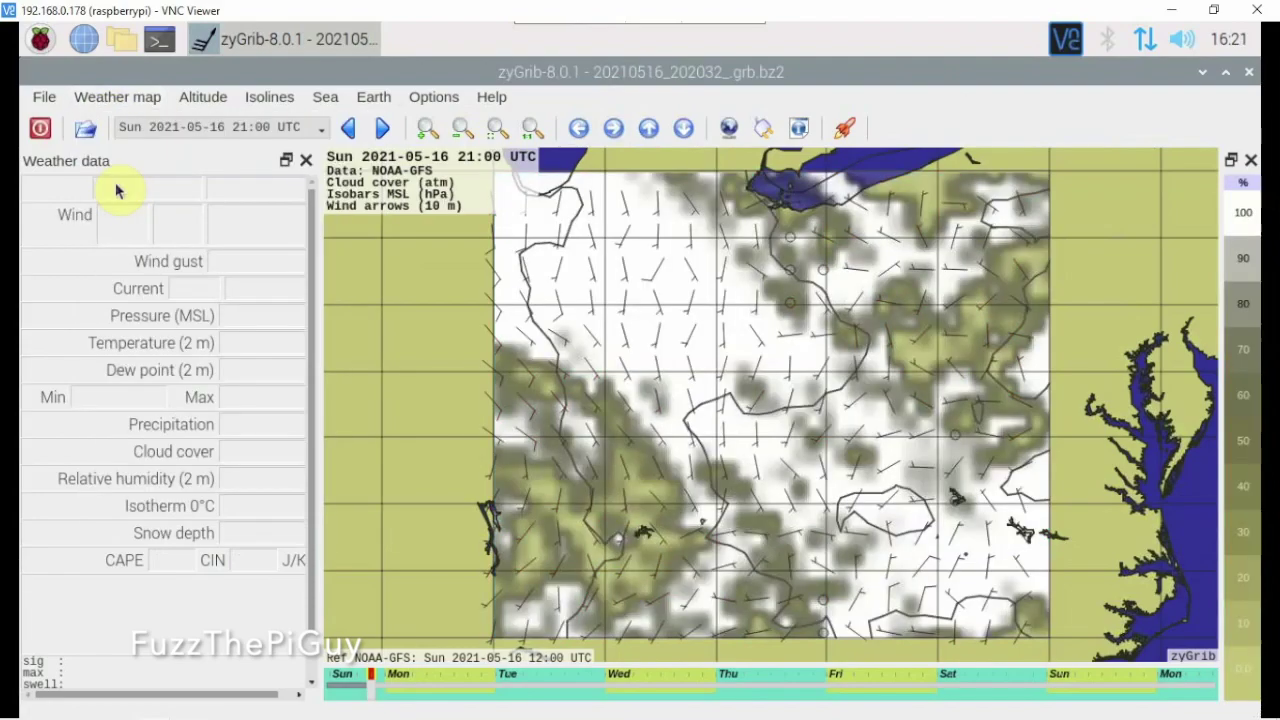
left_click(120, 97)
left_click(138, 235)
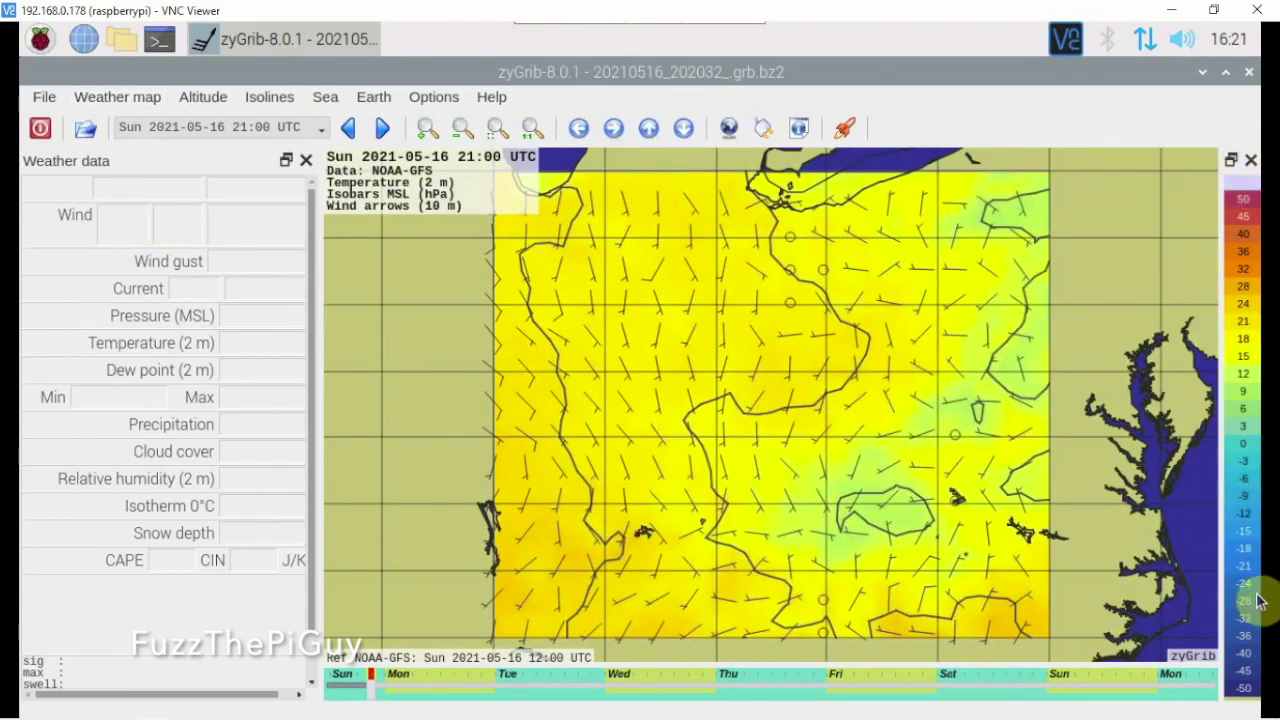
left_click(122, 98)
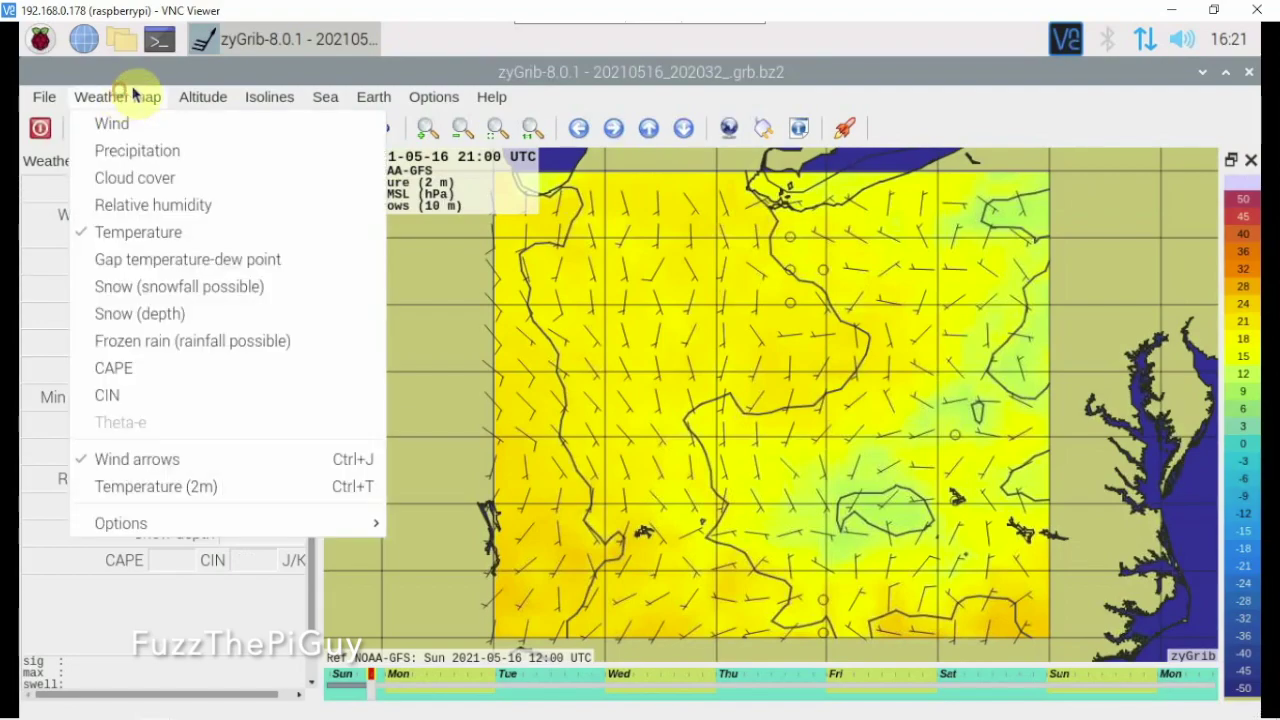
left_click(138, 263)
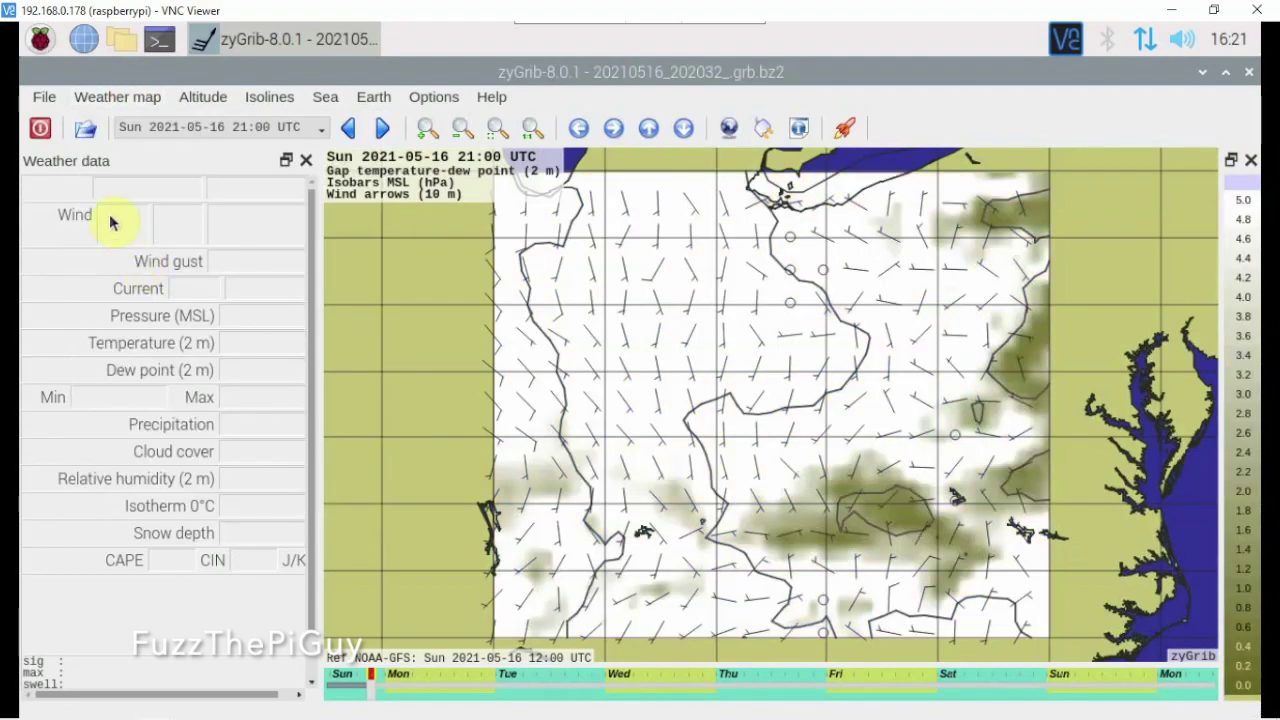
Switch the weather map to surface CAPE in J/kg and browse the layer options
left_click(106, 96)
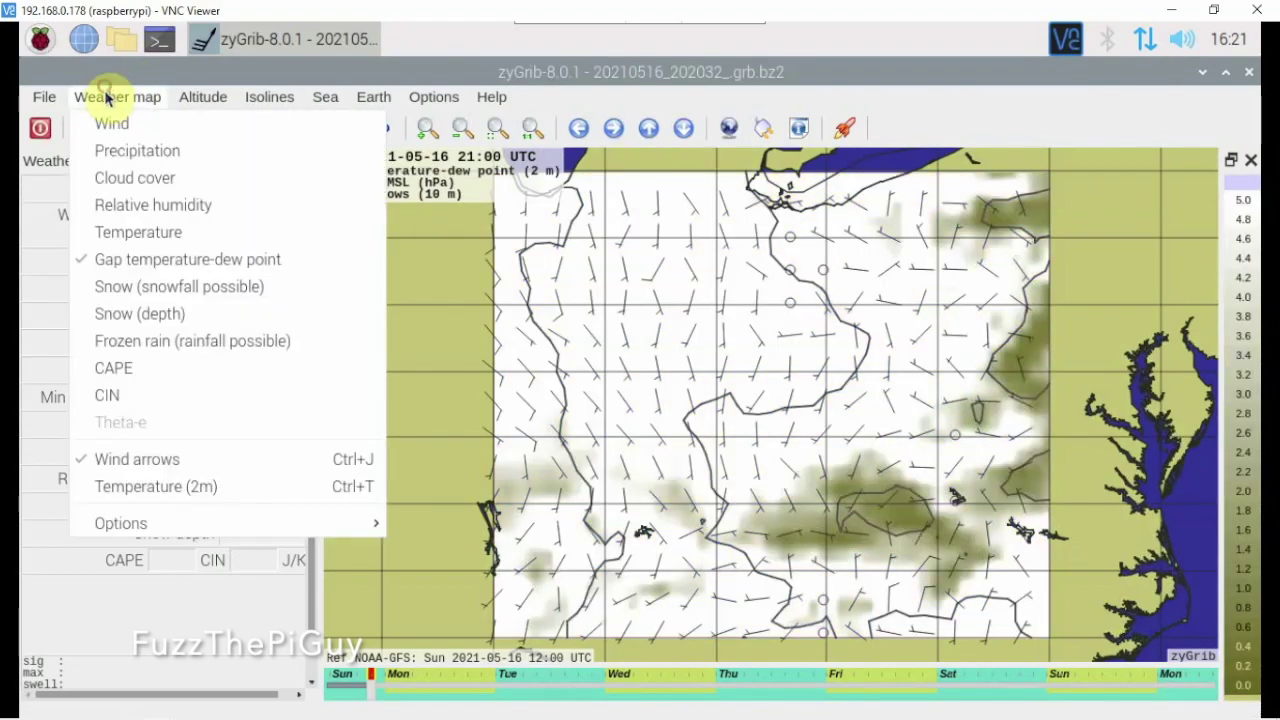
left_click(112, 367)
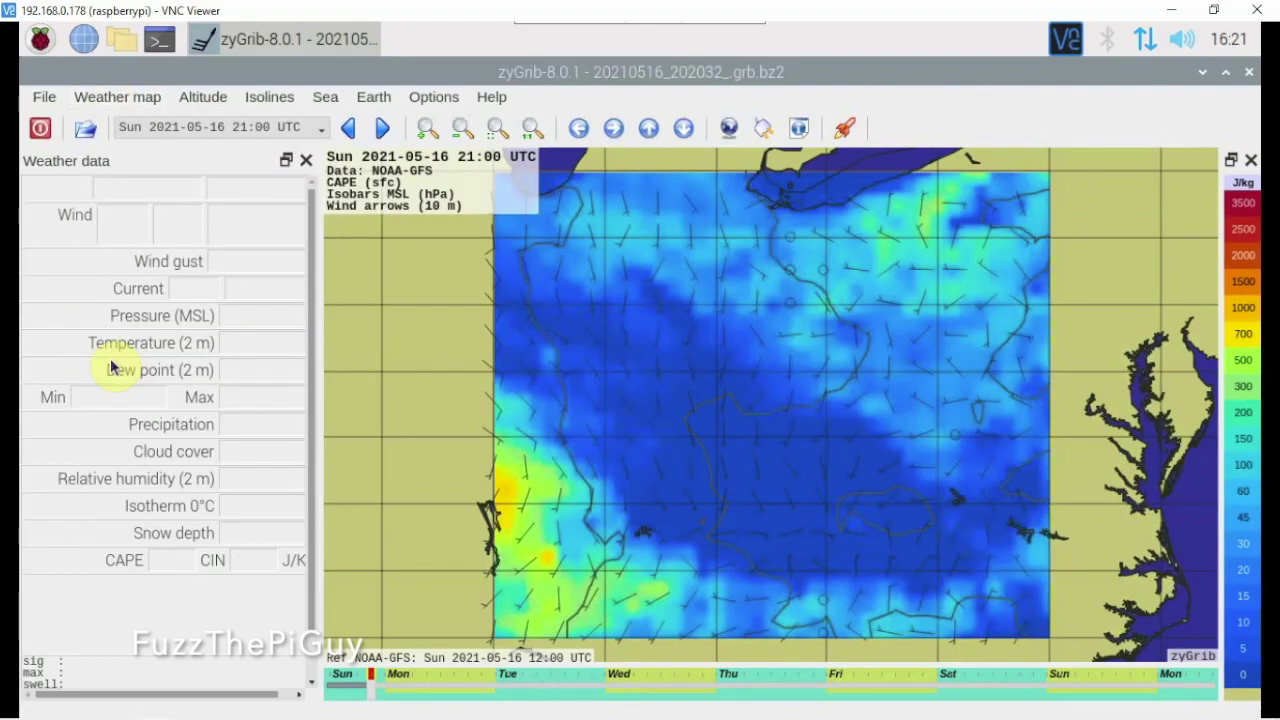
left_click(96, 97)
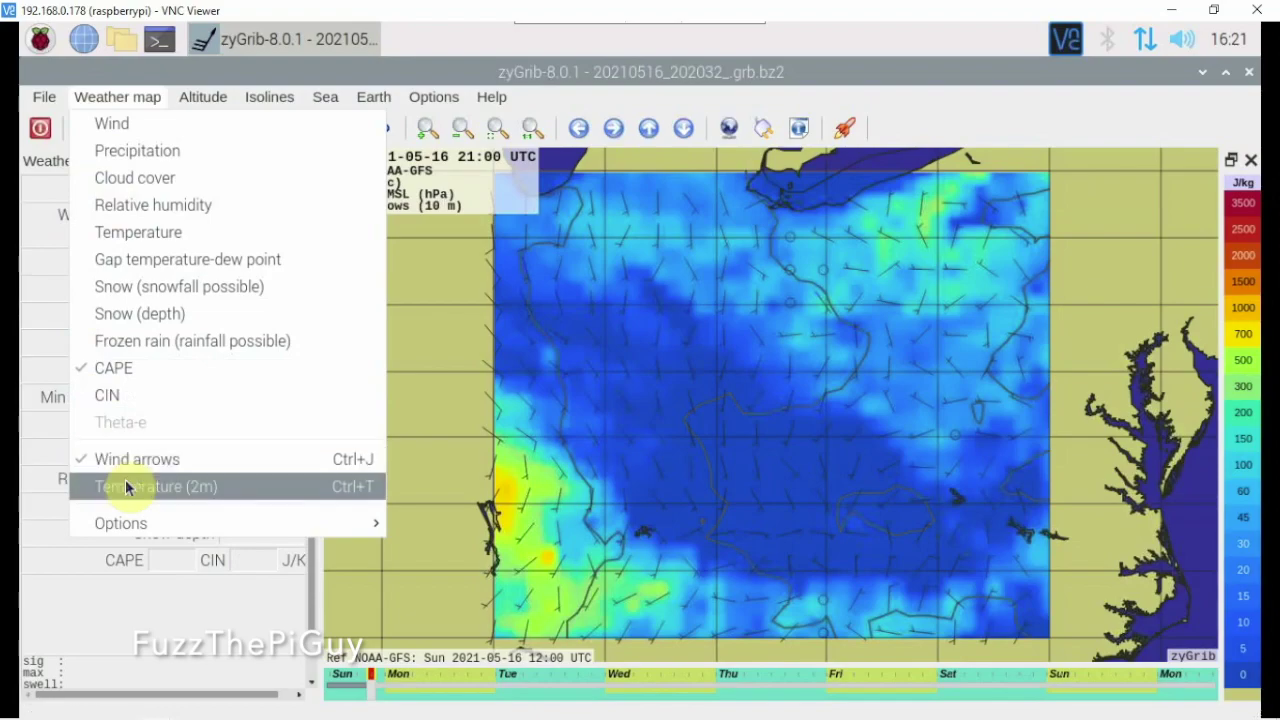
mouse_move(142, 524)
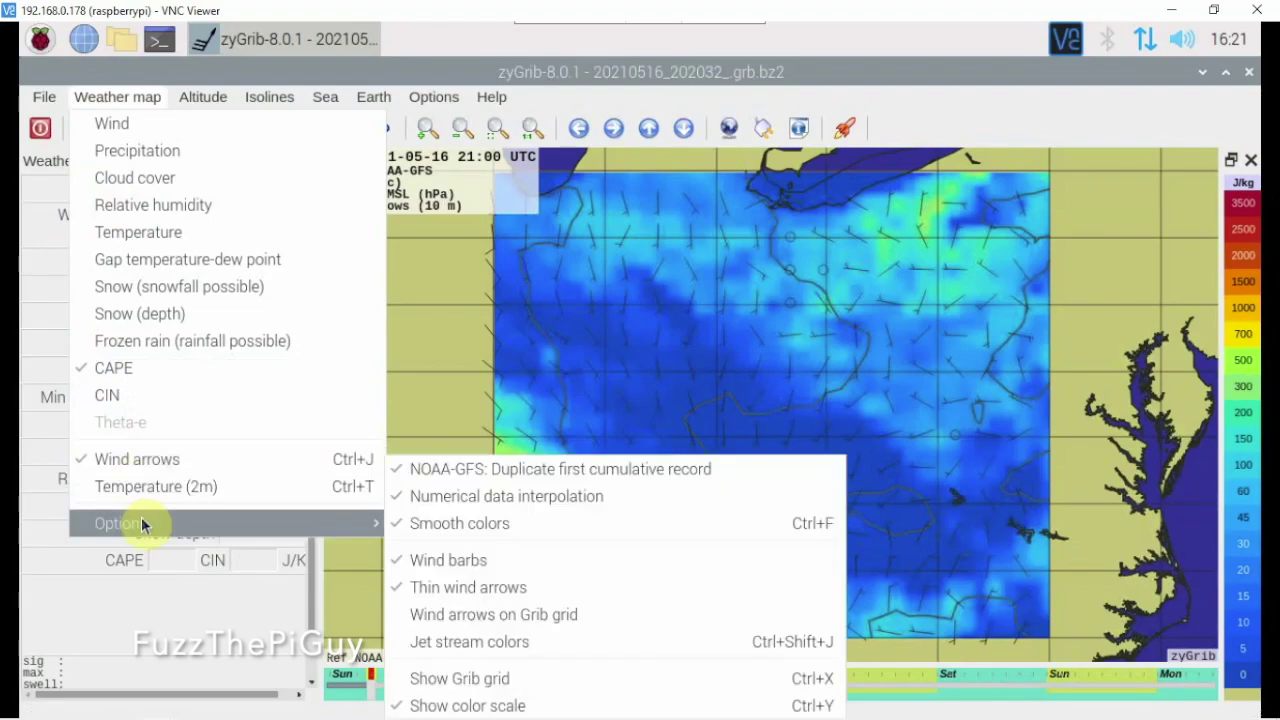
mouse_move(204, 96)
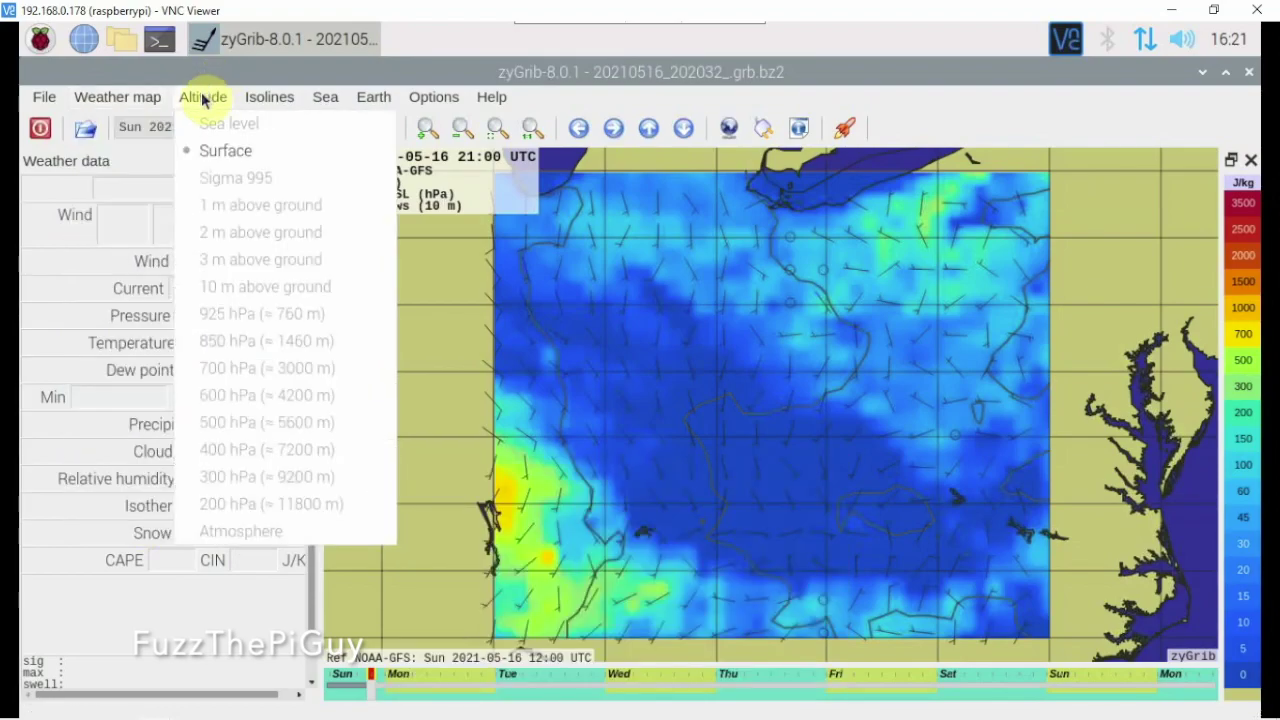
Show total precipitation in mm/h under the MSL isobars and 10 m wind arrows
mouse_move(265, 101)
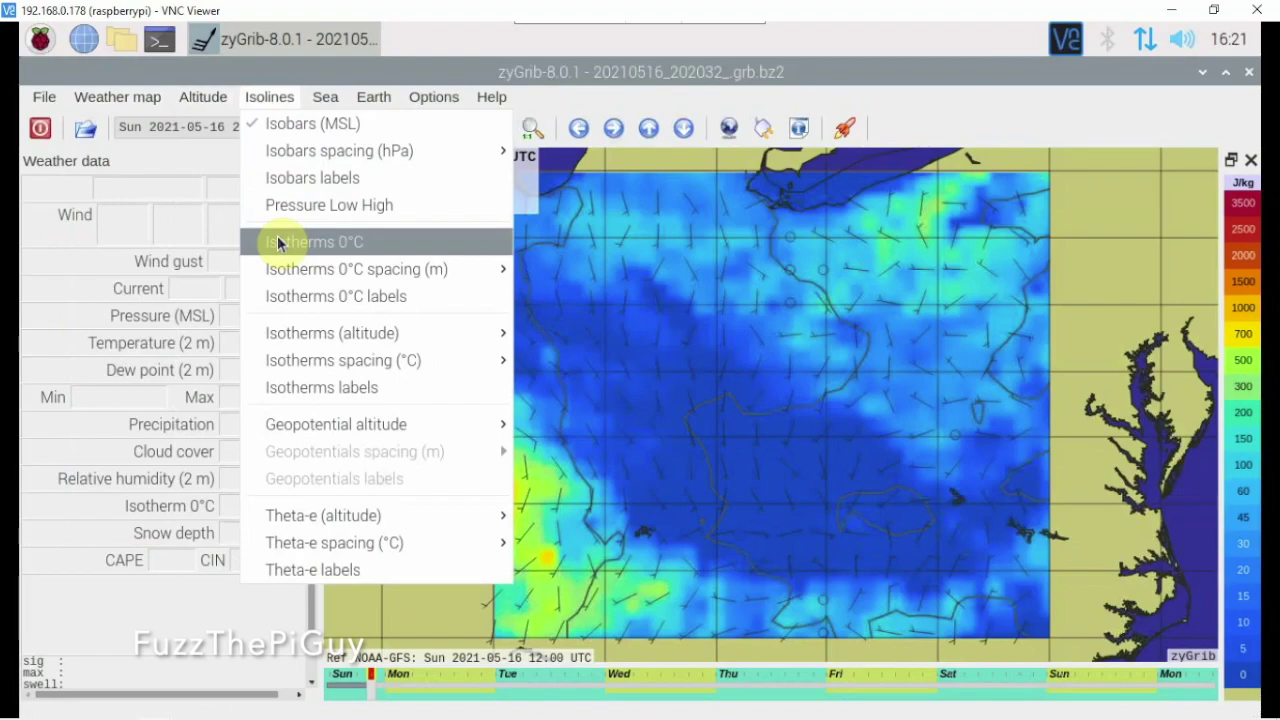
mouse_move(121, 104)
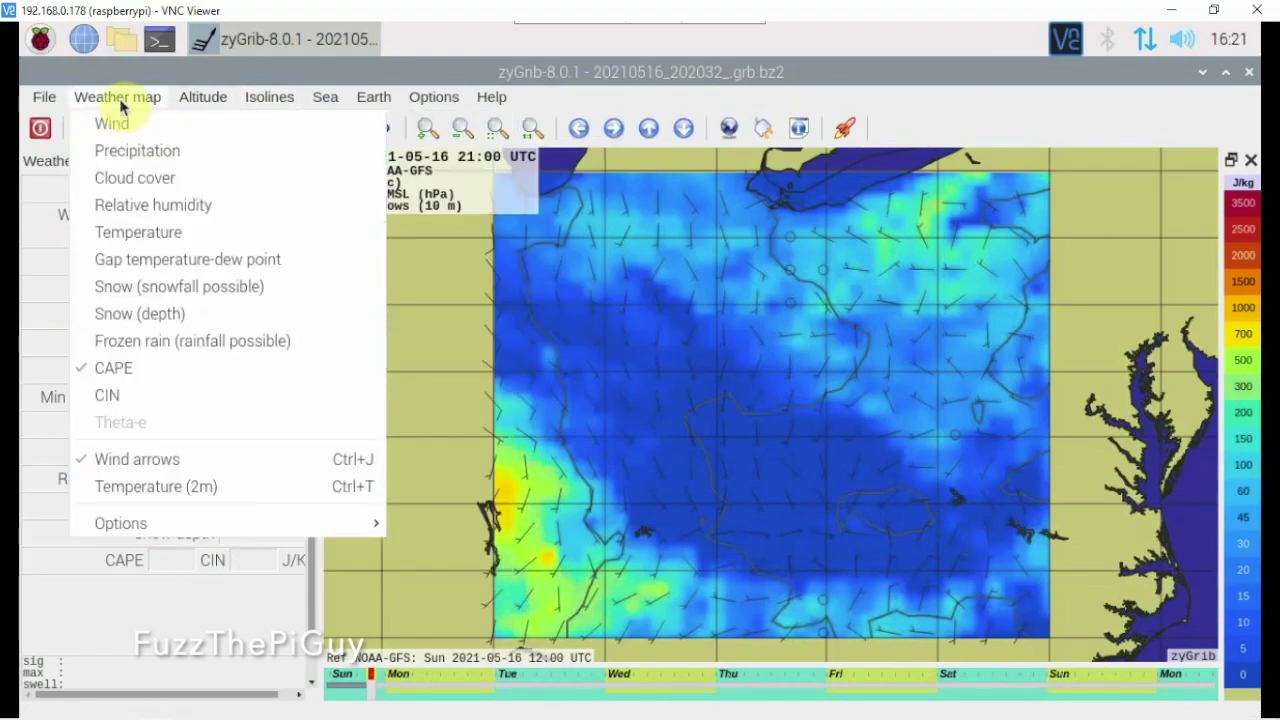
left_click(115, 152)
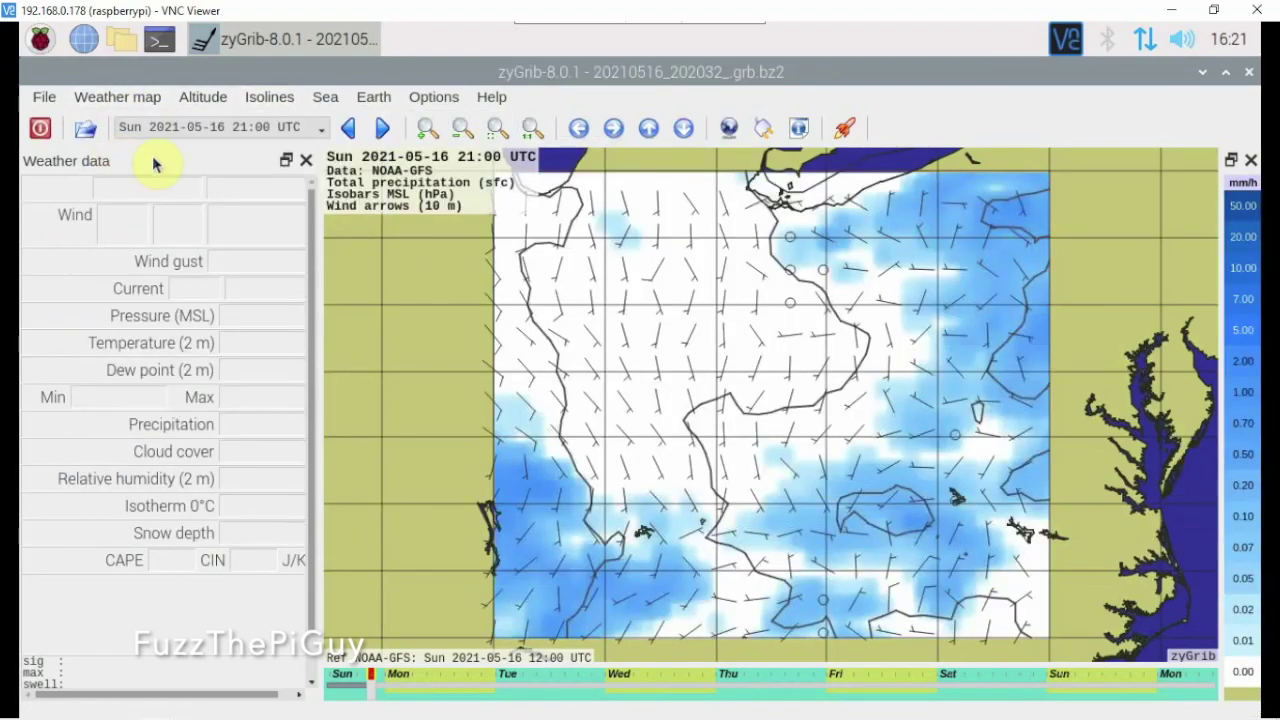
left_click(118, 97)
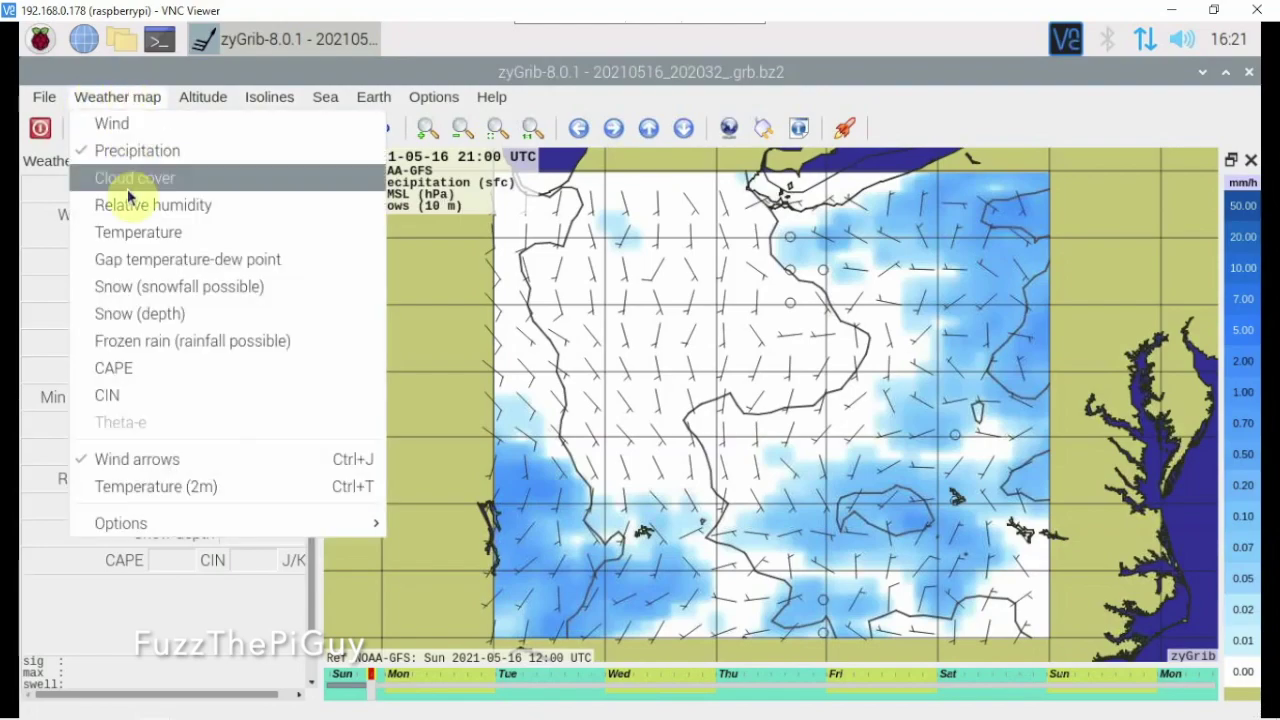
left_click(296, 70)
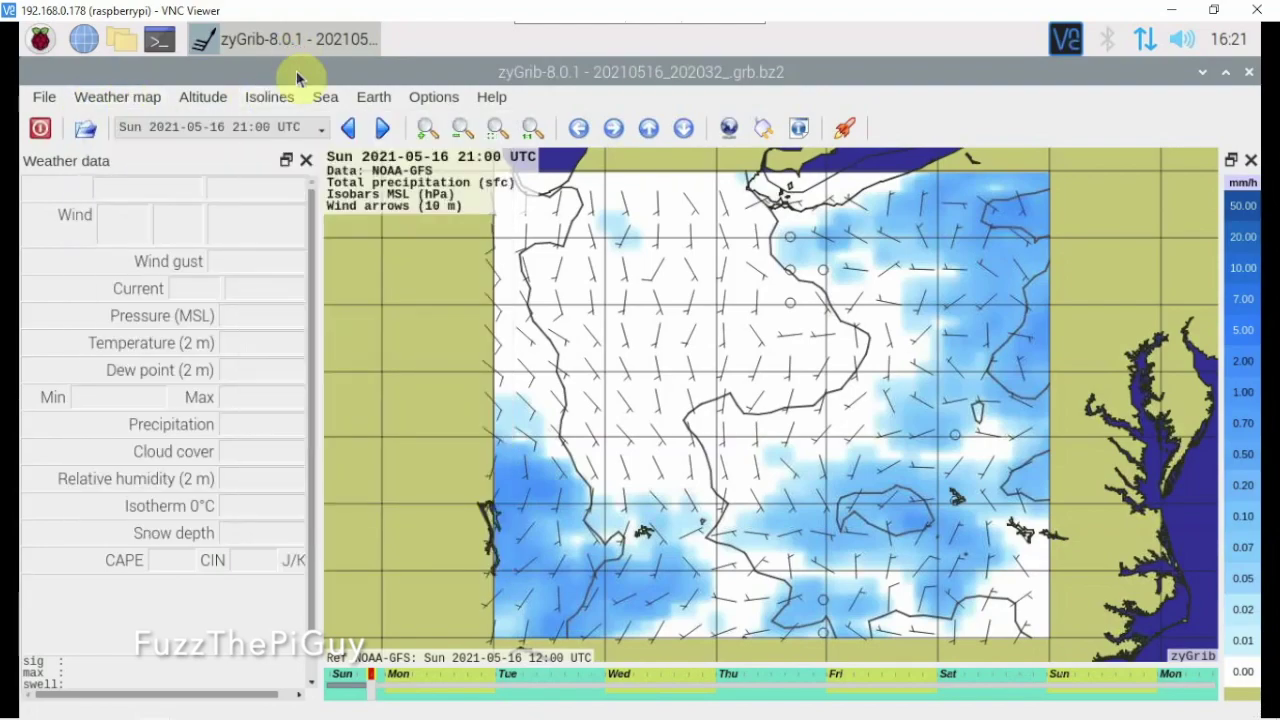
left_click(843, 140)
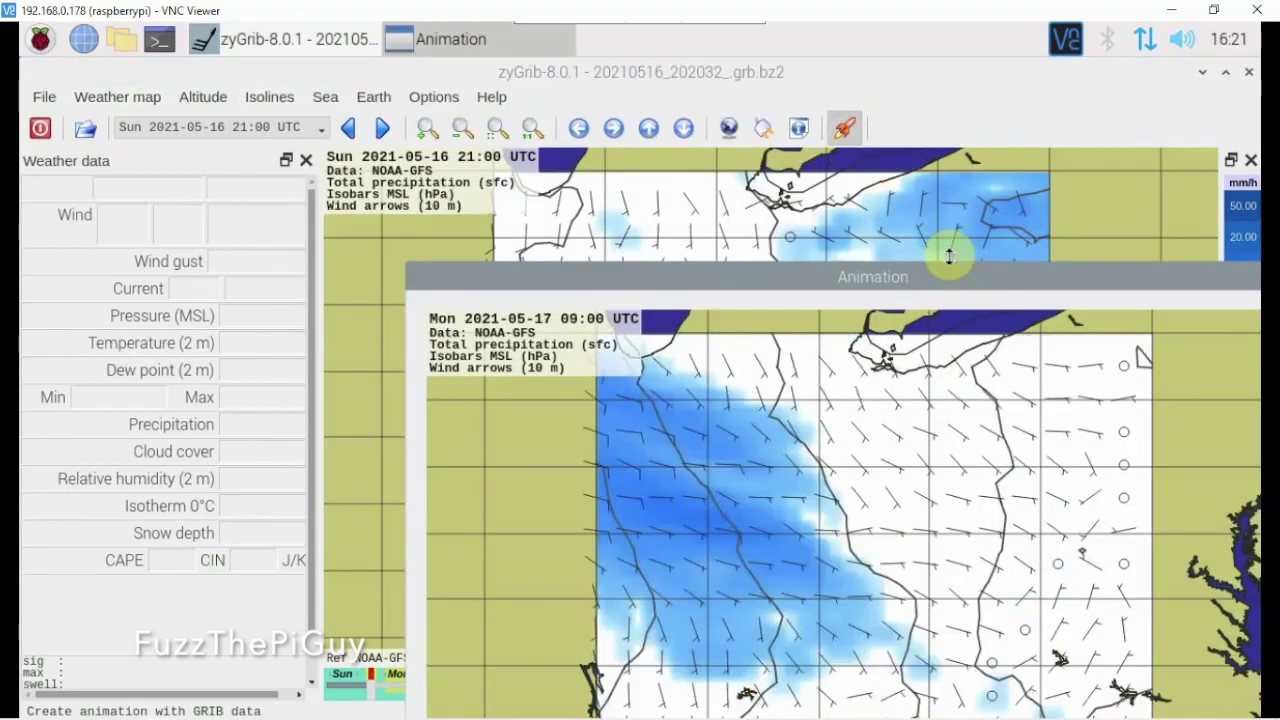
left_click_drag(903, 271, 785, 87)
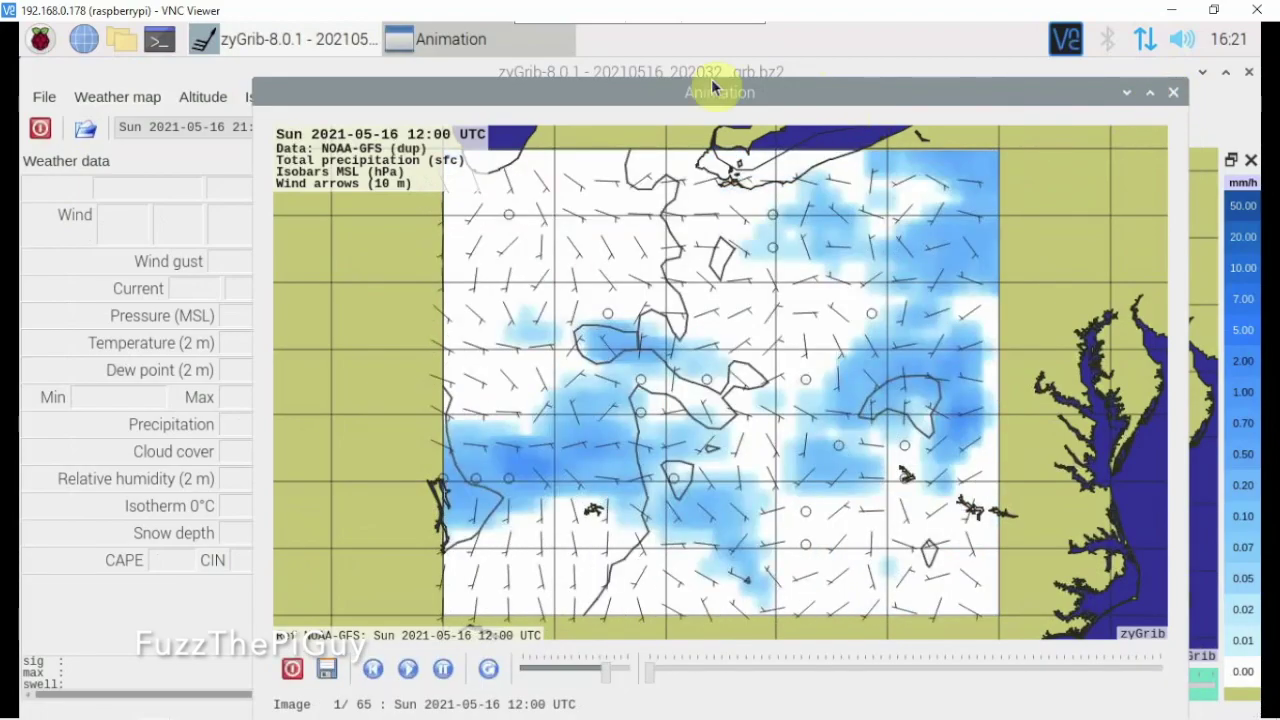
key("Escape")
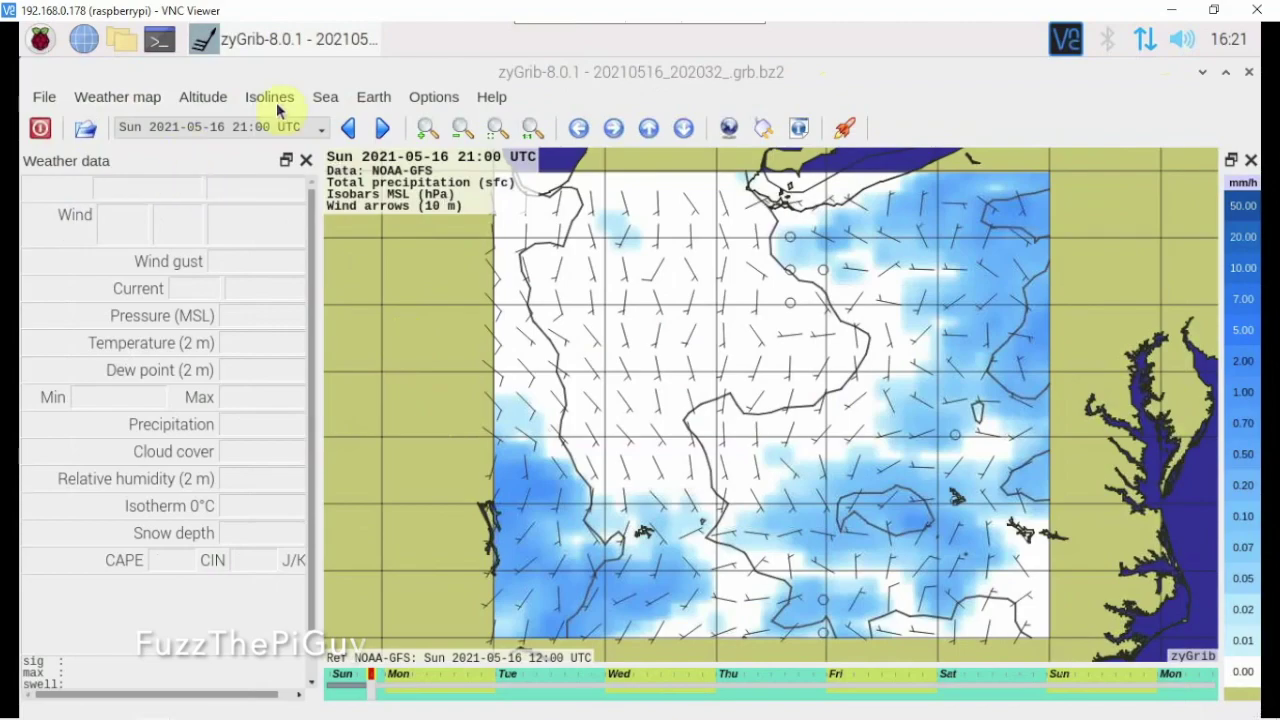
left_click(44, 97)
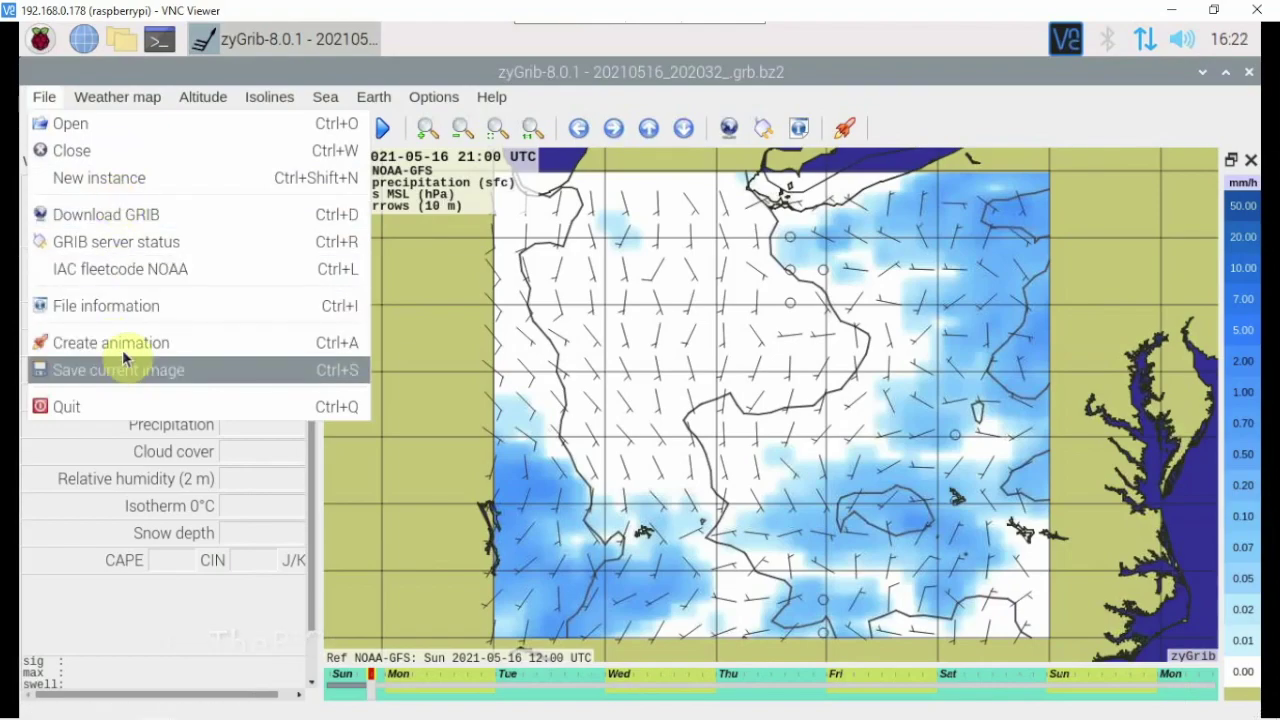
mouse_move(120, 100)
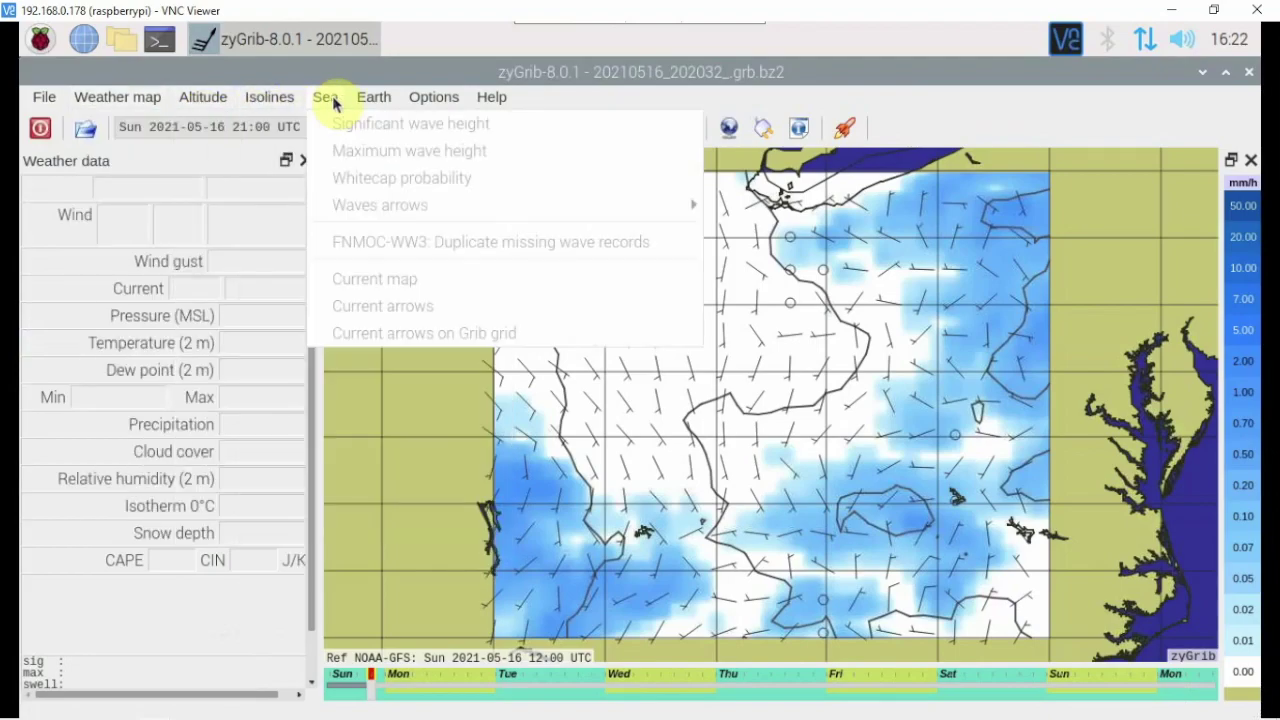
mouse_move(388, 97)
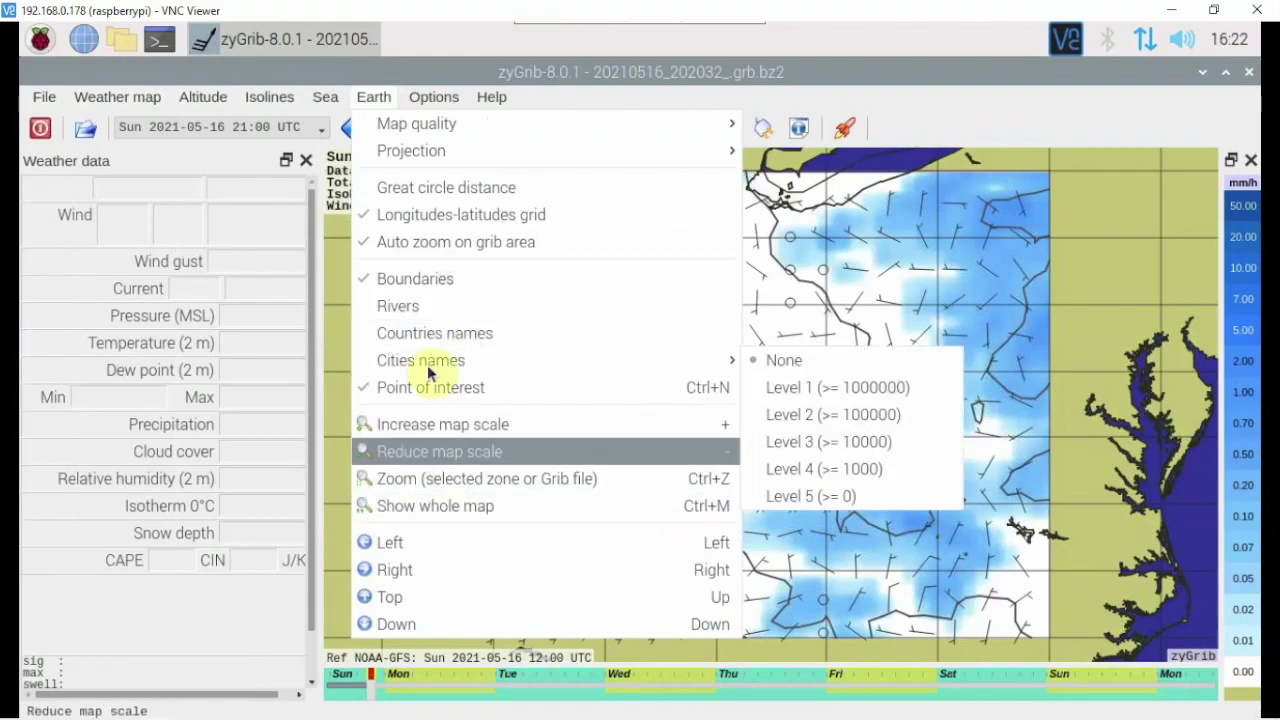
mouse_move(443, 100)
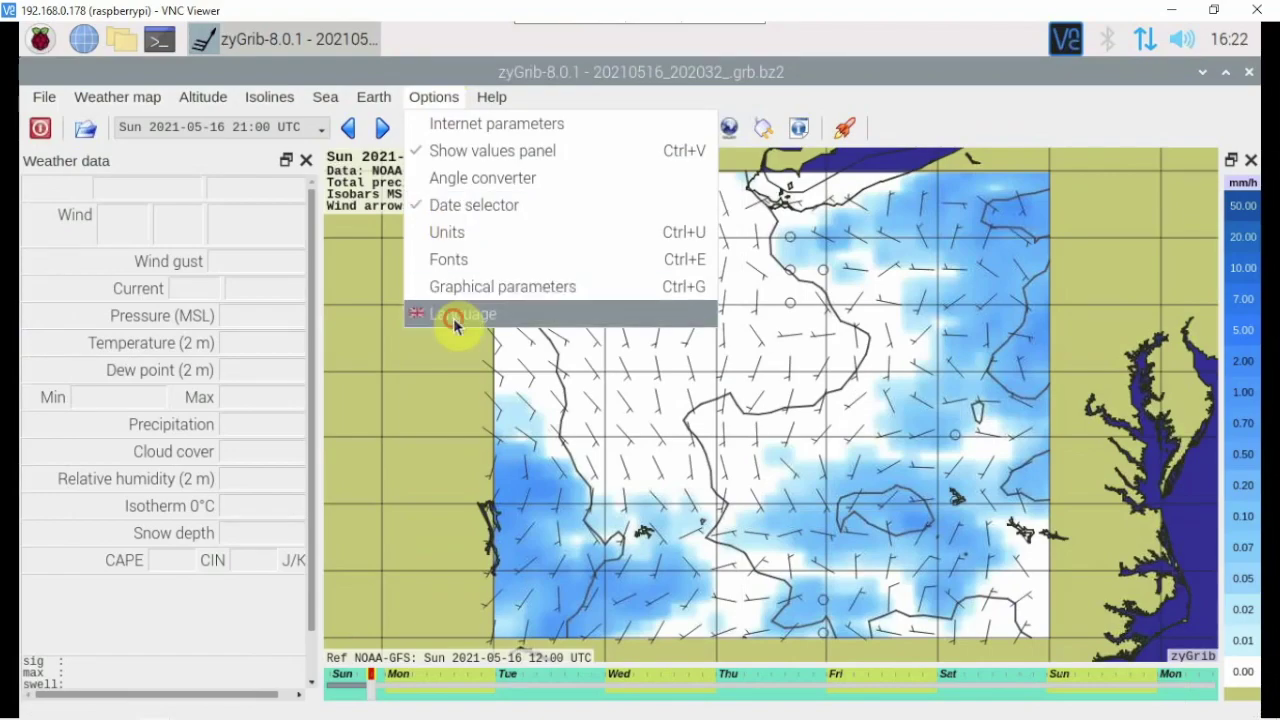
left_click(455, 315)
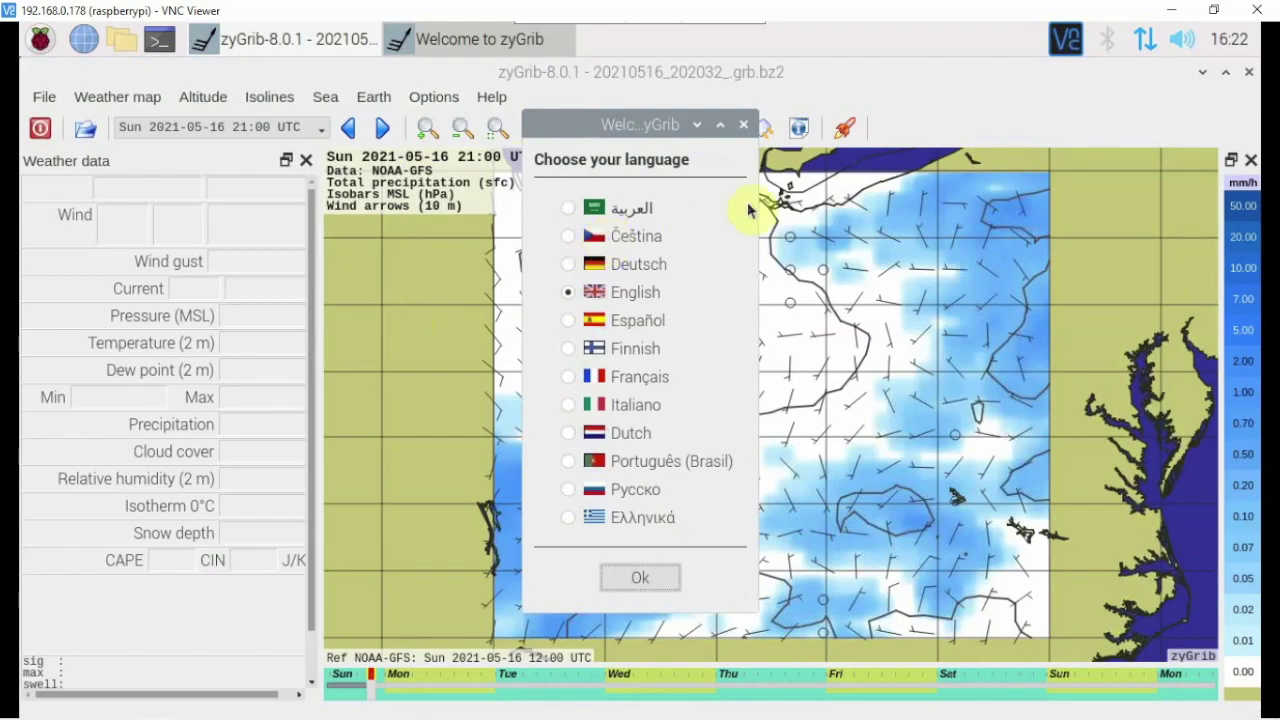
left_click(660, 580)
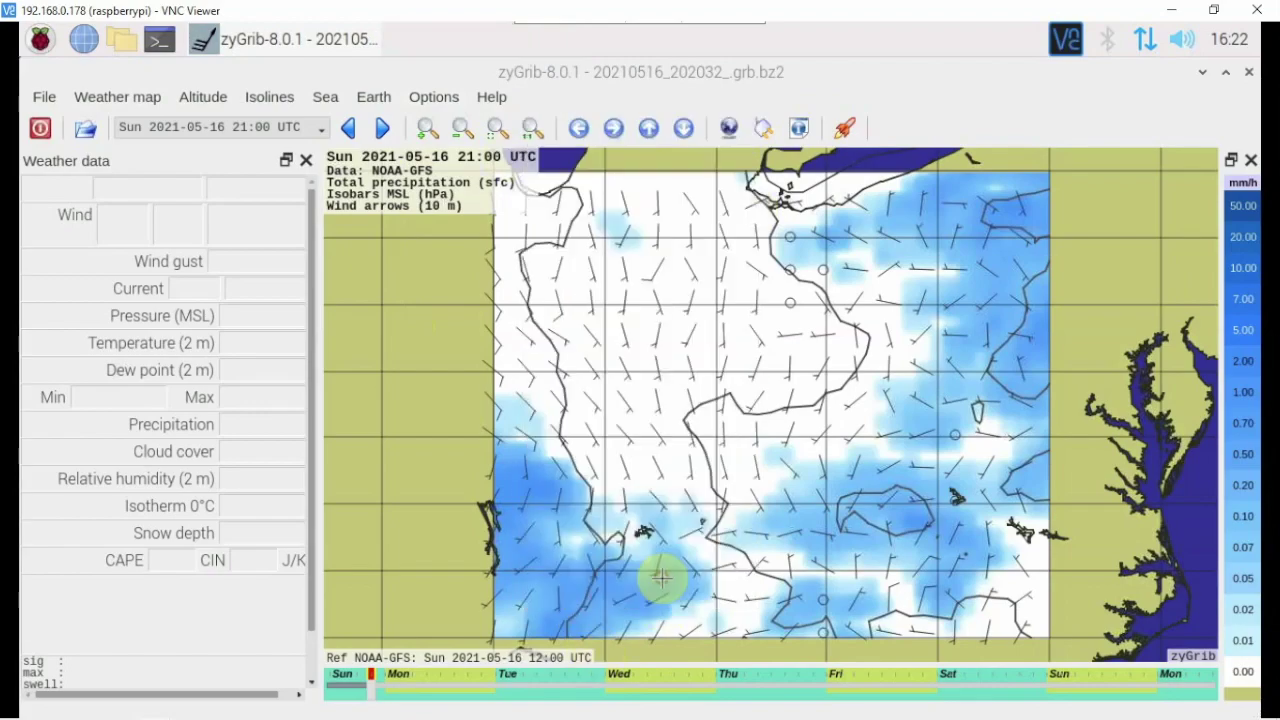
left_click(48, 97)
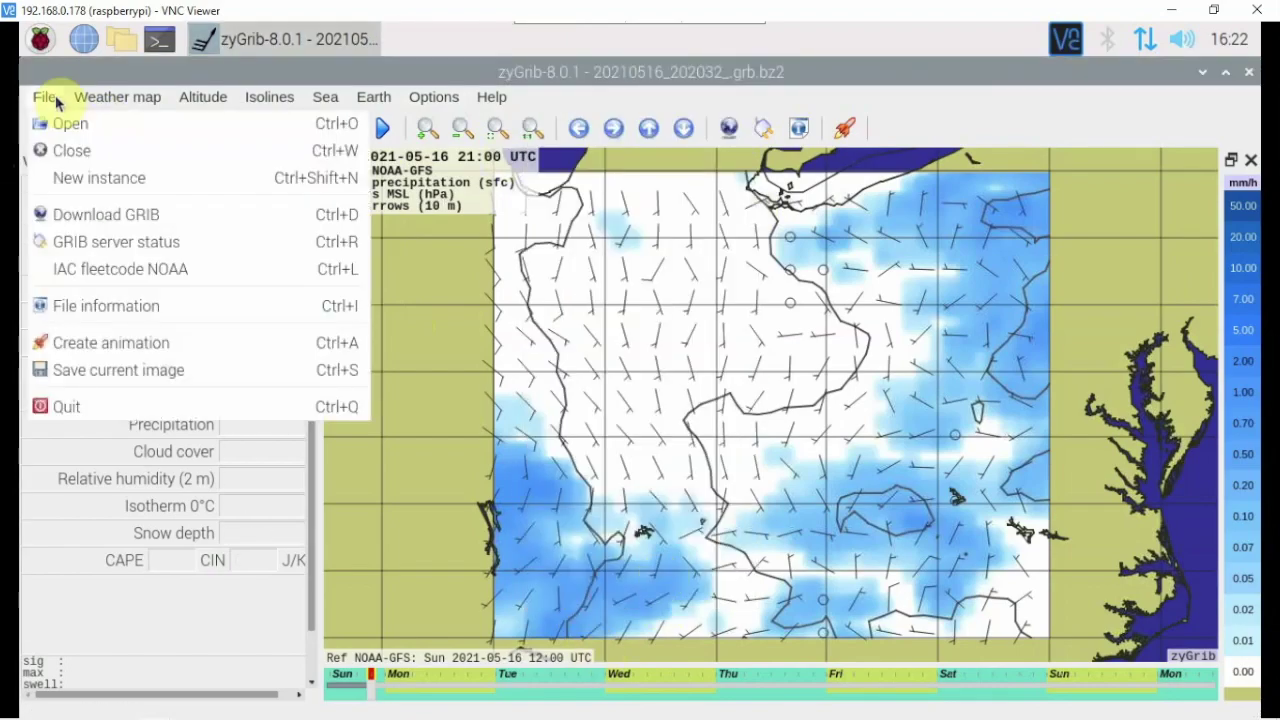
left_click(229, 79)
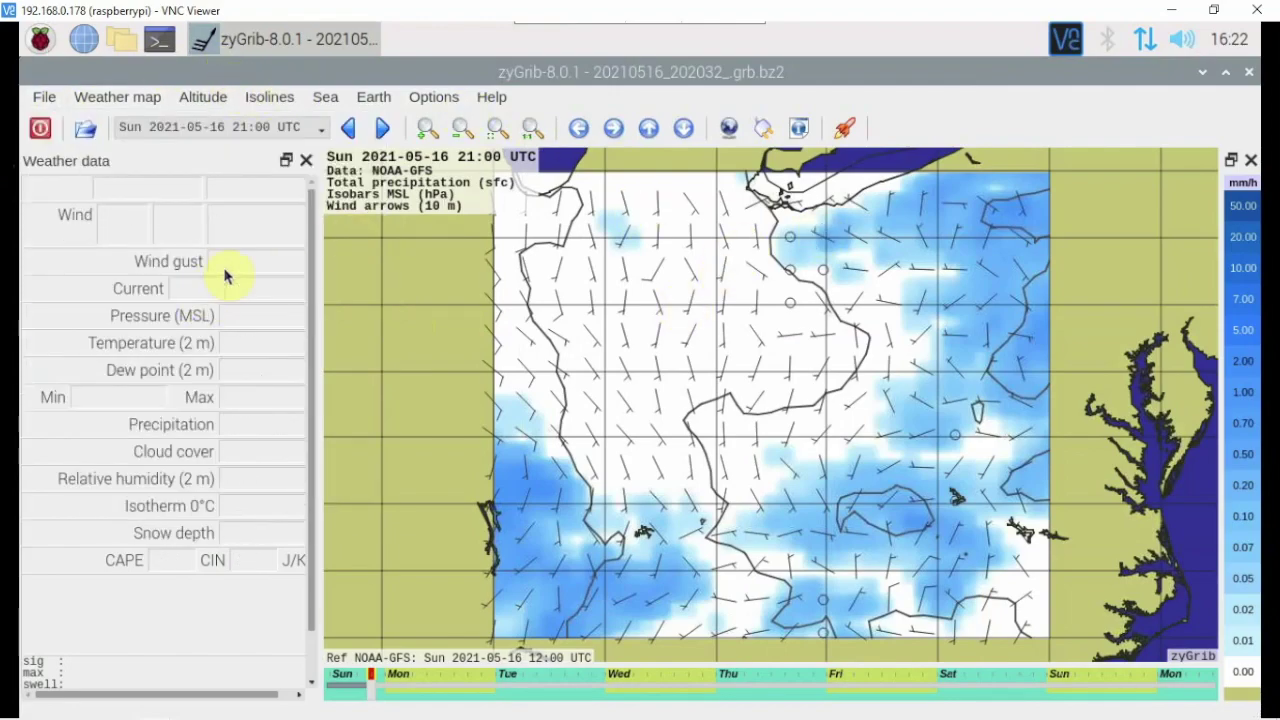